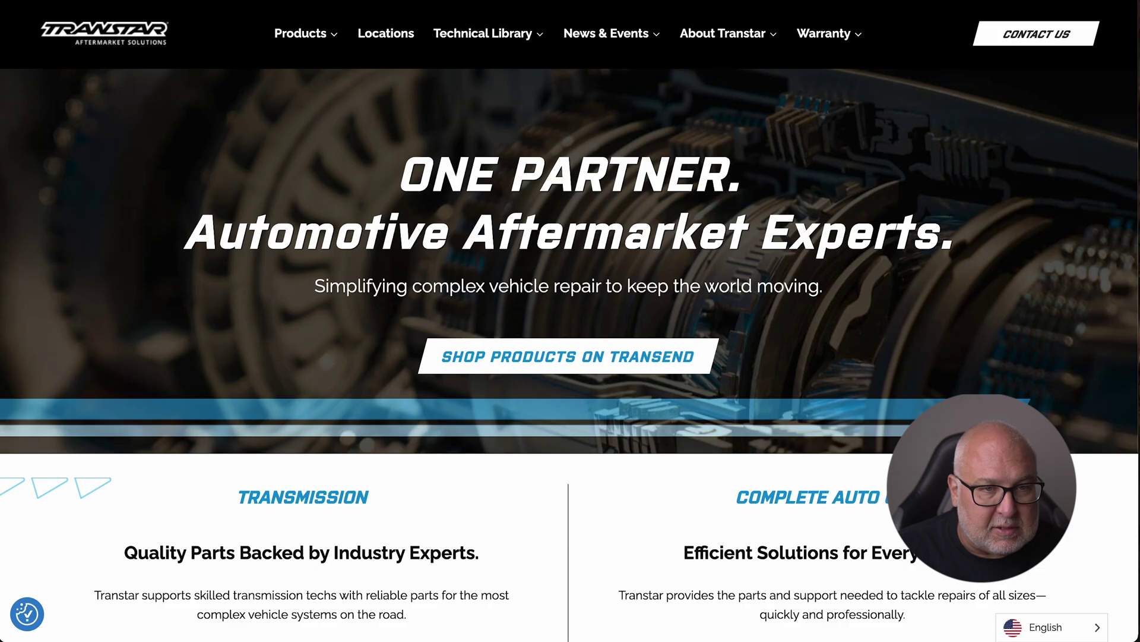
Step: Preview the Transtar site's Products mega menu as a reference example
{"action": "mouse_move", "coordinate": [310, 50]}
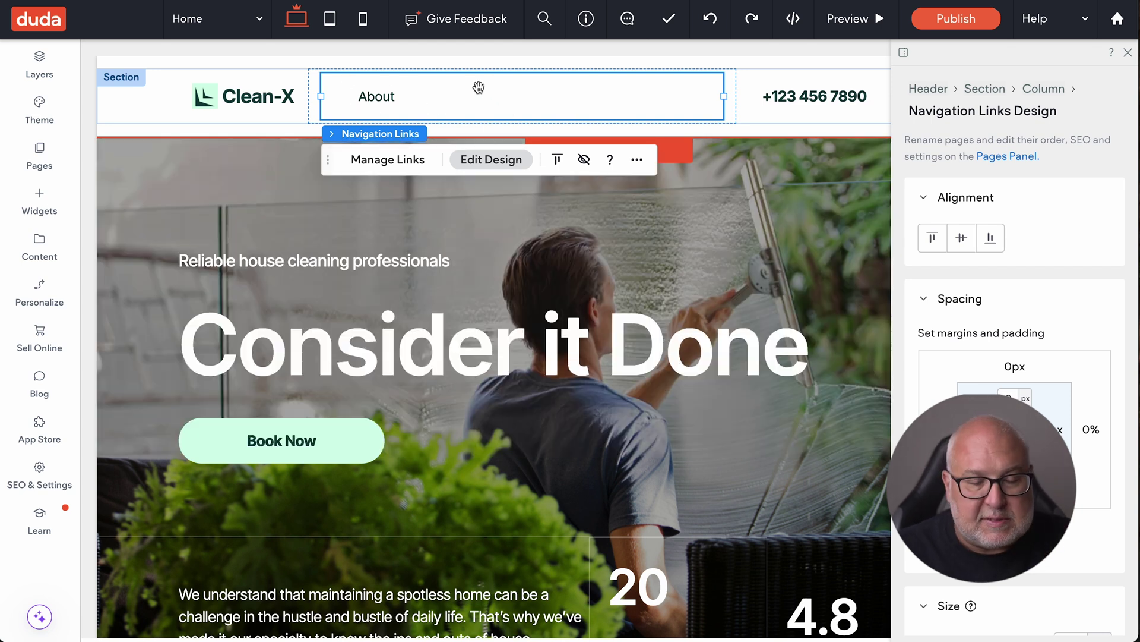
Step: Link the empty header navigation item to the Services mega menu, placed ahead of About
{"action": "right_click", "coordinate": [456, 88]}
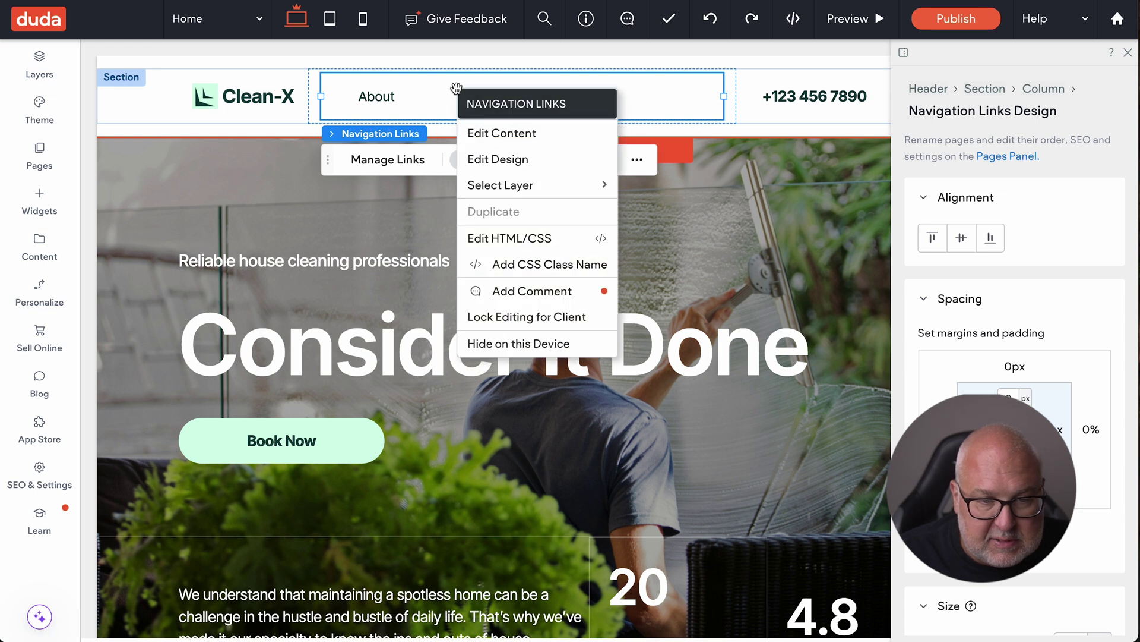
{"action": "left_click", "coordinate": [486, 133]}
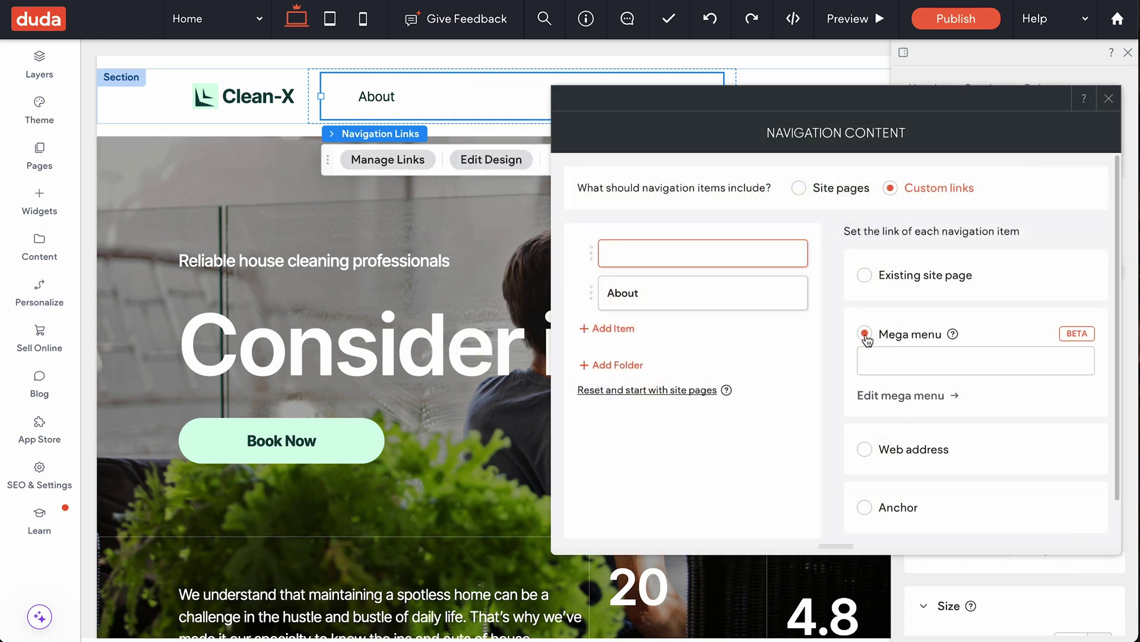
{"action": "left_click", "coordinate": [926, 364]}
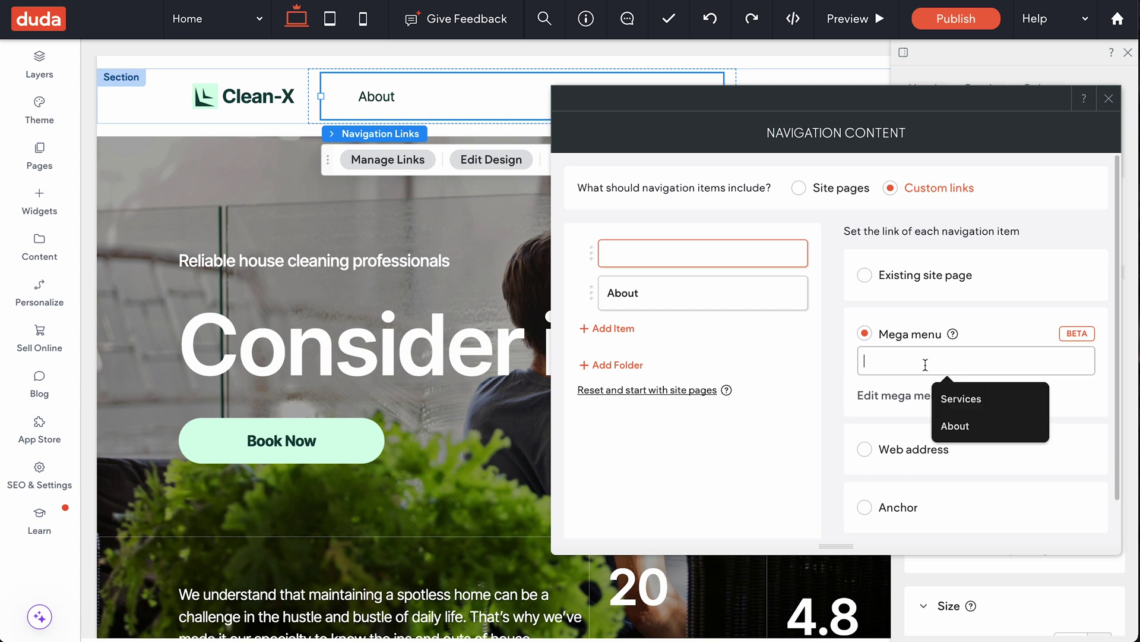
{"action": "type", "text": "Services"}
{"action": "key", "text": "Return"}
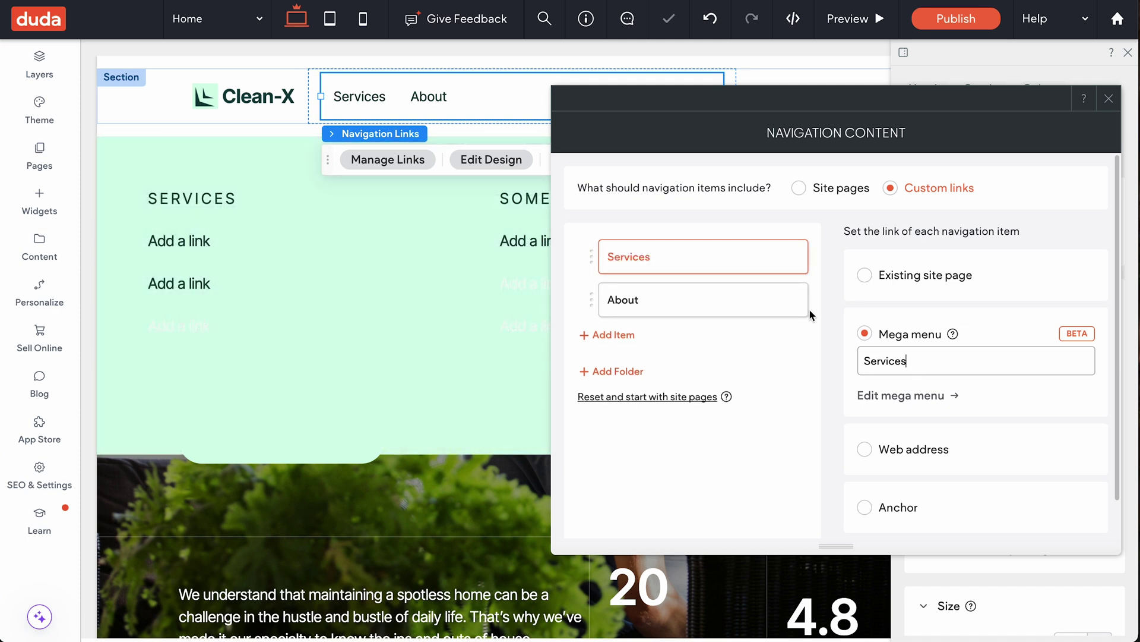
{"action": "left_click", "coordinate": [915, 398]}
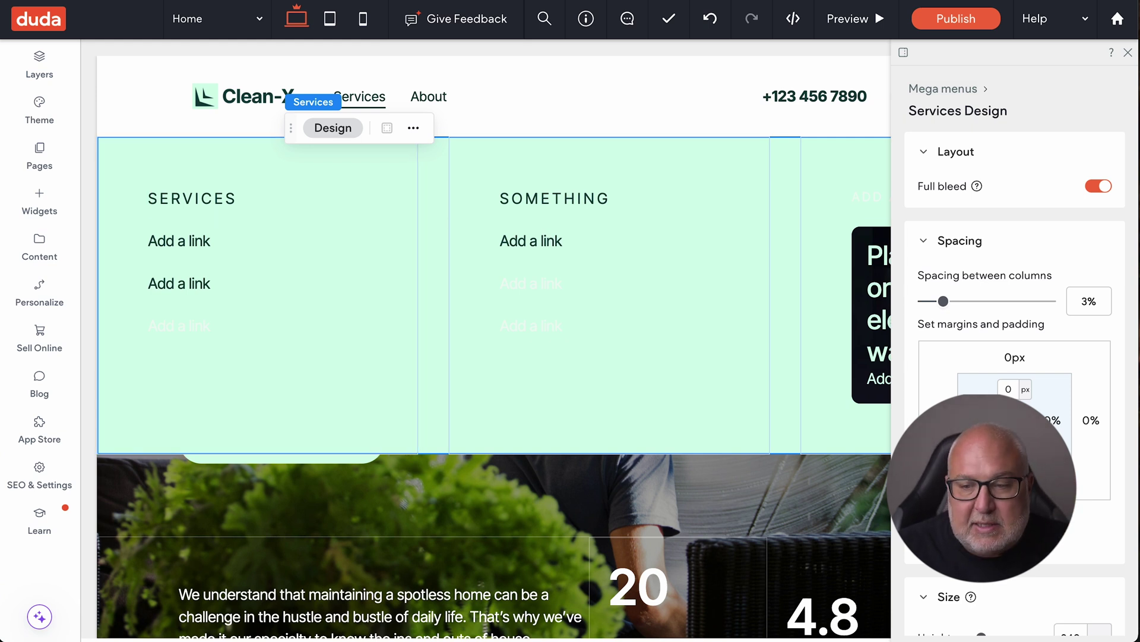
Step: Review and close the Services mega menu design settings, then select the third-column image card
{"action": "scroll", "coordinate": [1015, 380], "scroll_direction": "down", "scroll_amount": 6}
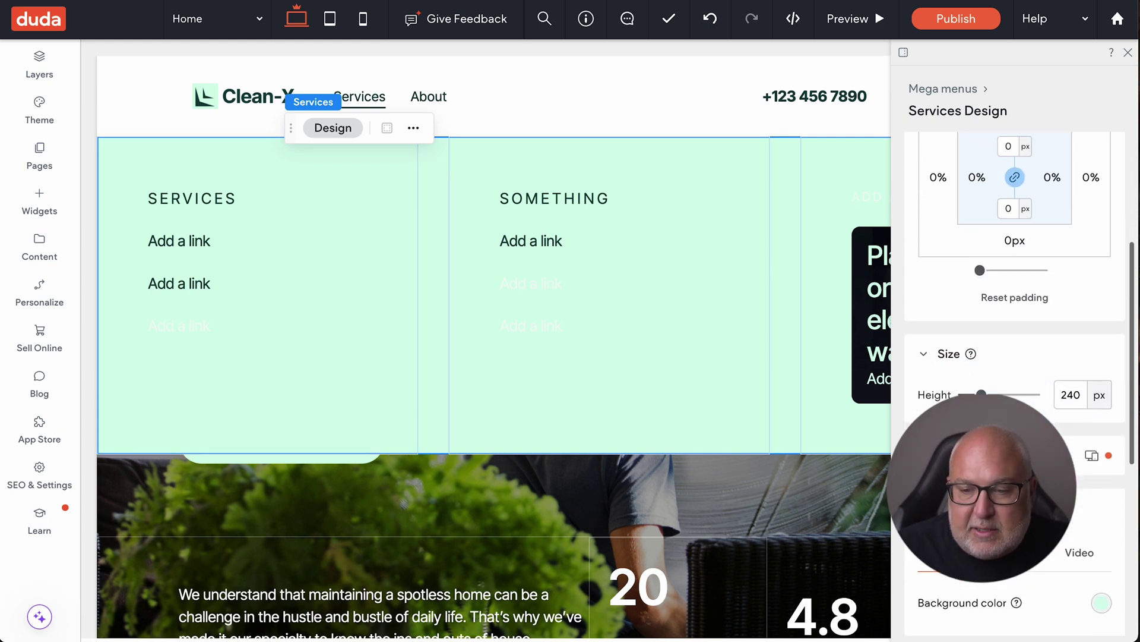
{"action": "scroll", "coordinate": [1053, 430], "scroll_direction": "up", "scroll_amount": 6}
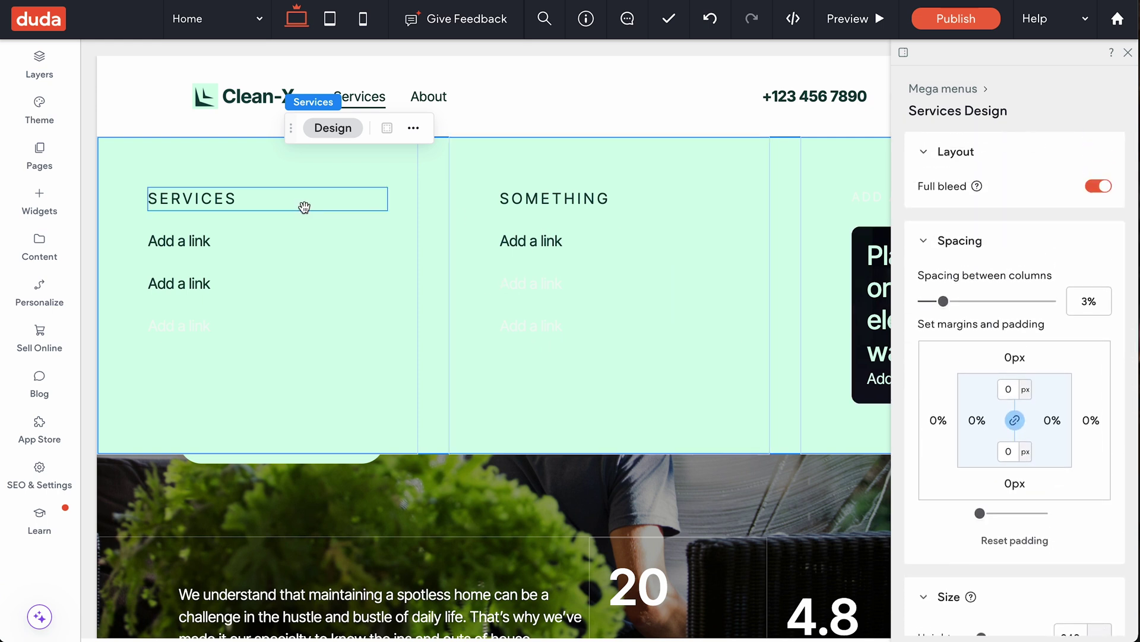
{"action": "left_click", "coordinate": [1126, 53]}
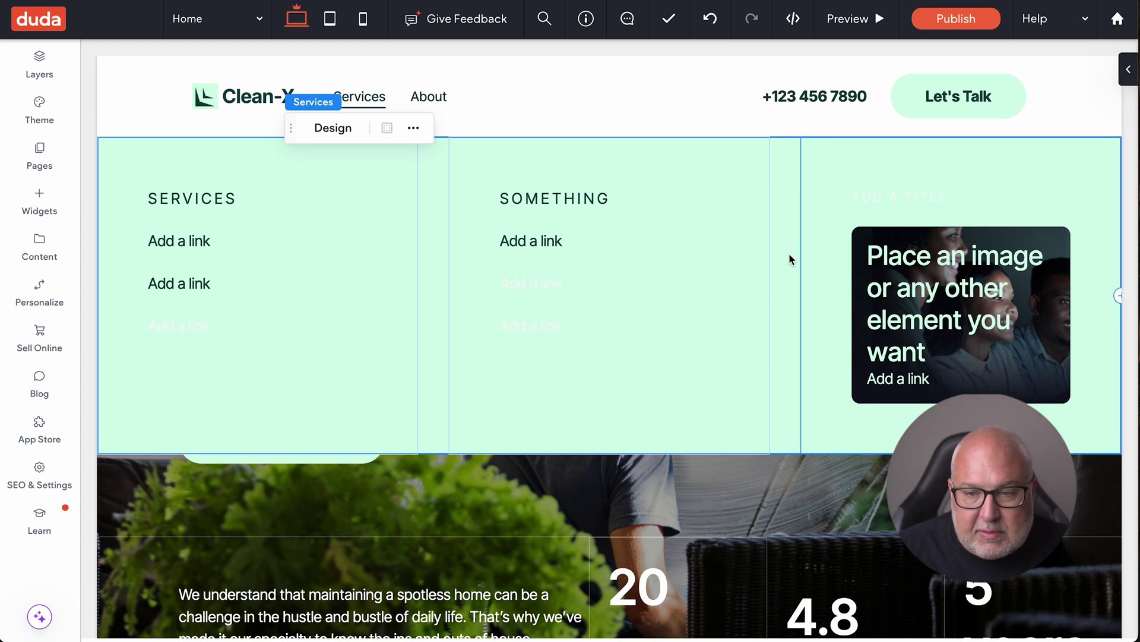
{"action": "left_click", "coordinate": [1029, 304]}
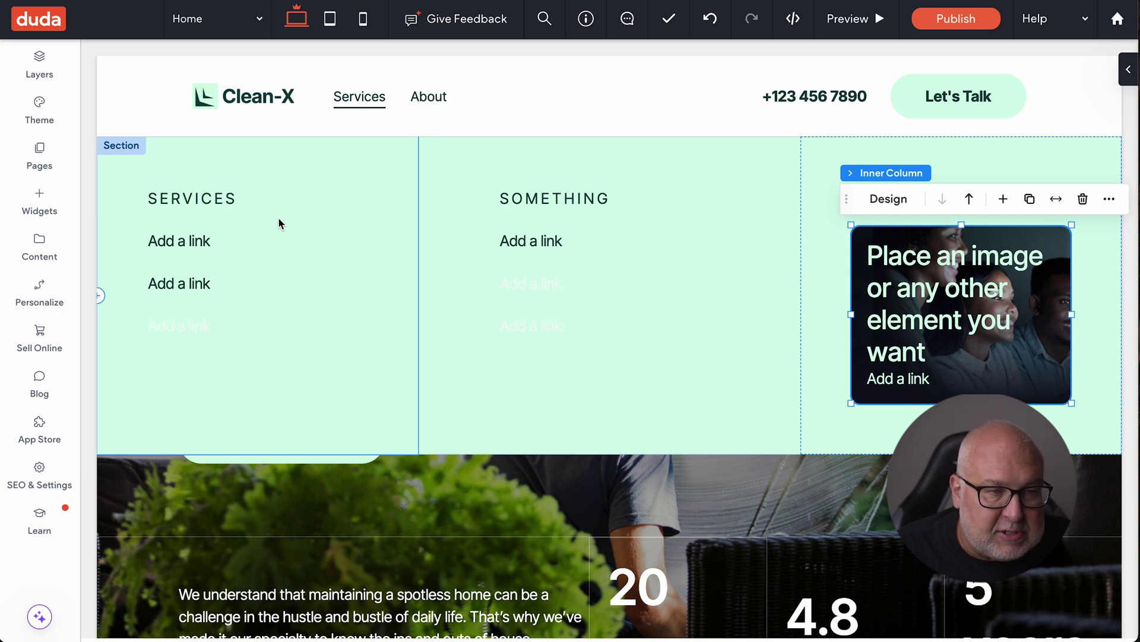
Step: In Layers, move the Inner Column's link Text Block above the headline Text Block
{"action": "left_click", "coordinate": [40, 62]}
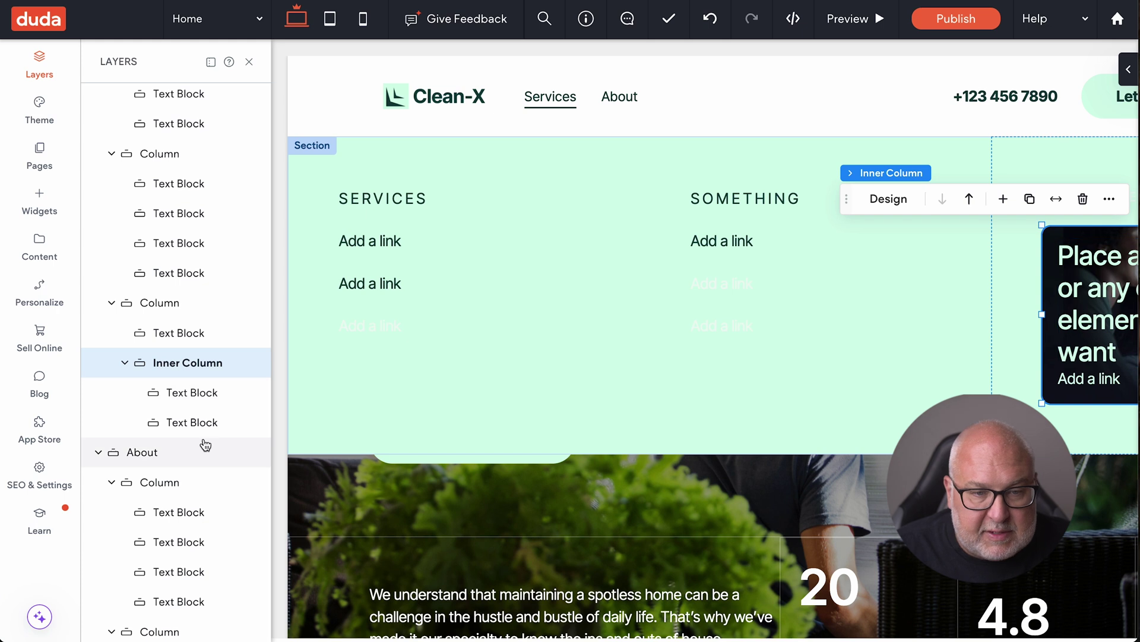
{"action": "mouse_move", "coordinate": [198, 407]}
{"action": "left_mouse_down"}
{"action": "mouse_move", "coordinate": [198, 385]}
{"action": "mouse_move", "coordinate": [196, 433]}
{"action": "mouse_move", "coordinate": [202, 407]}
{"action": "left_mouse_up"}
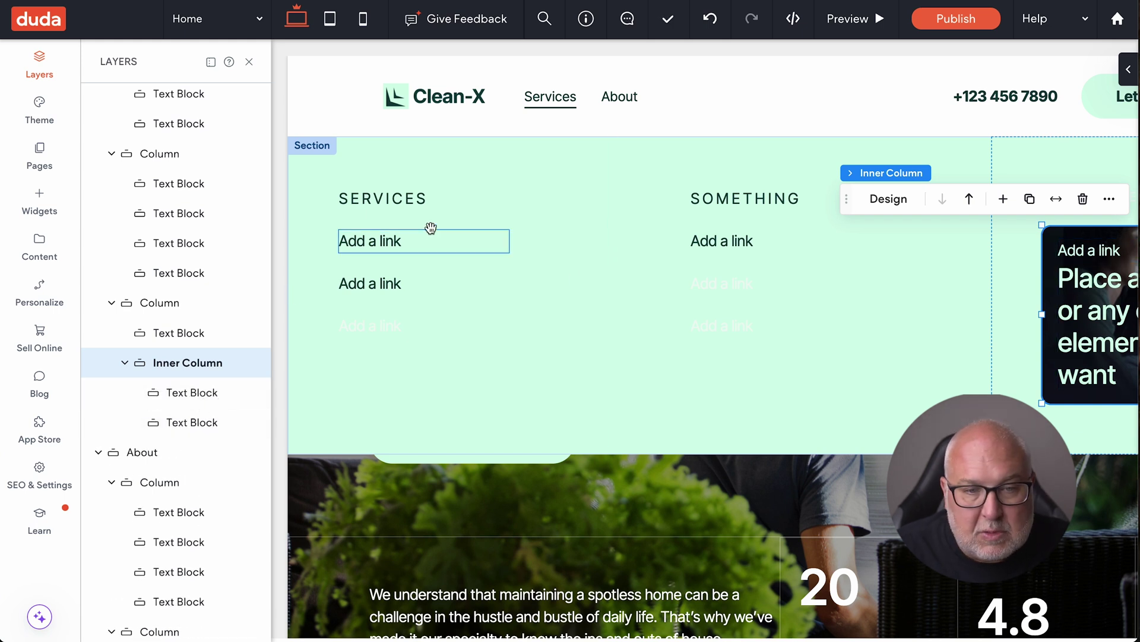
{"action": "left_click", "coordinate": [249, 62]}
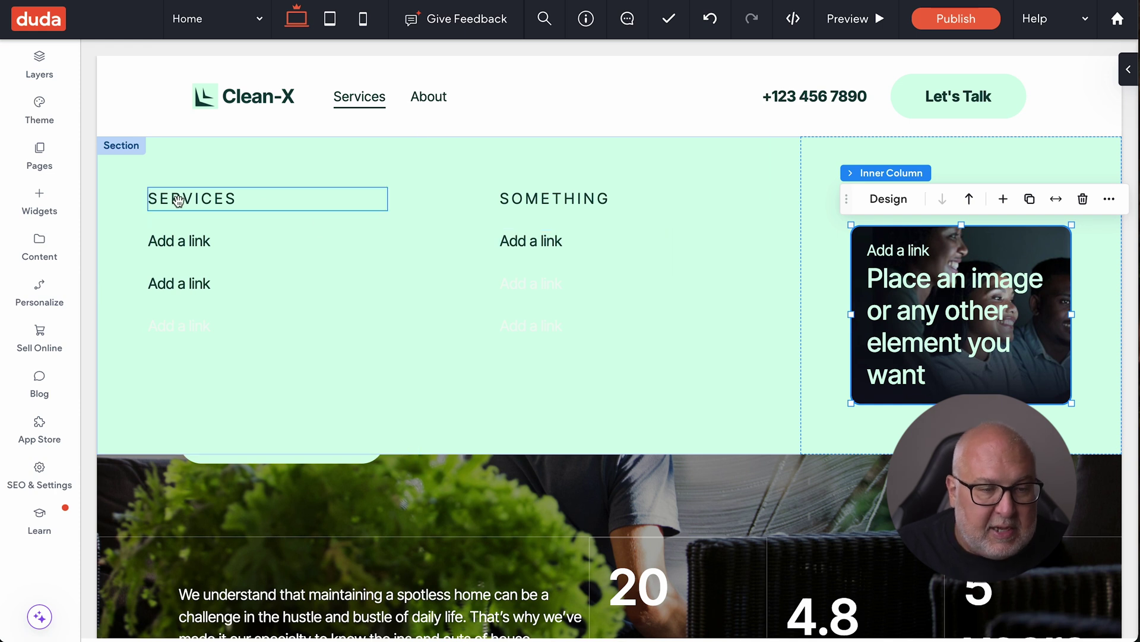
{"action": "left_click", "coordinate": [182, 242]}
{"action": "left_click", "coordinate": [183, 242]}
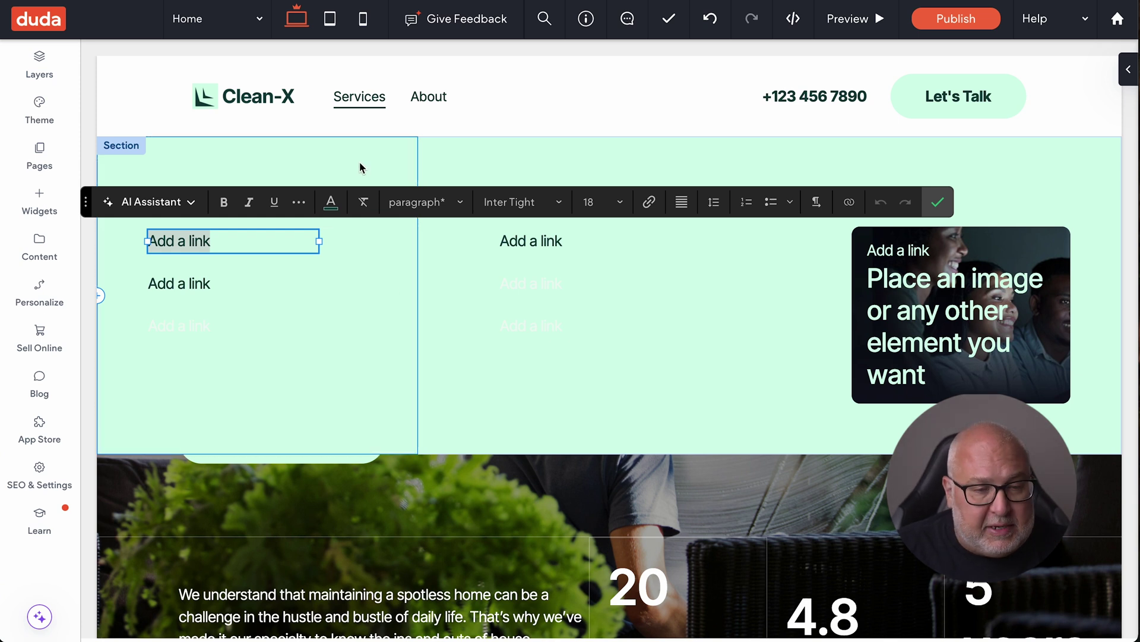
{"action": "left_click", "coordinate": [235, 286]}
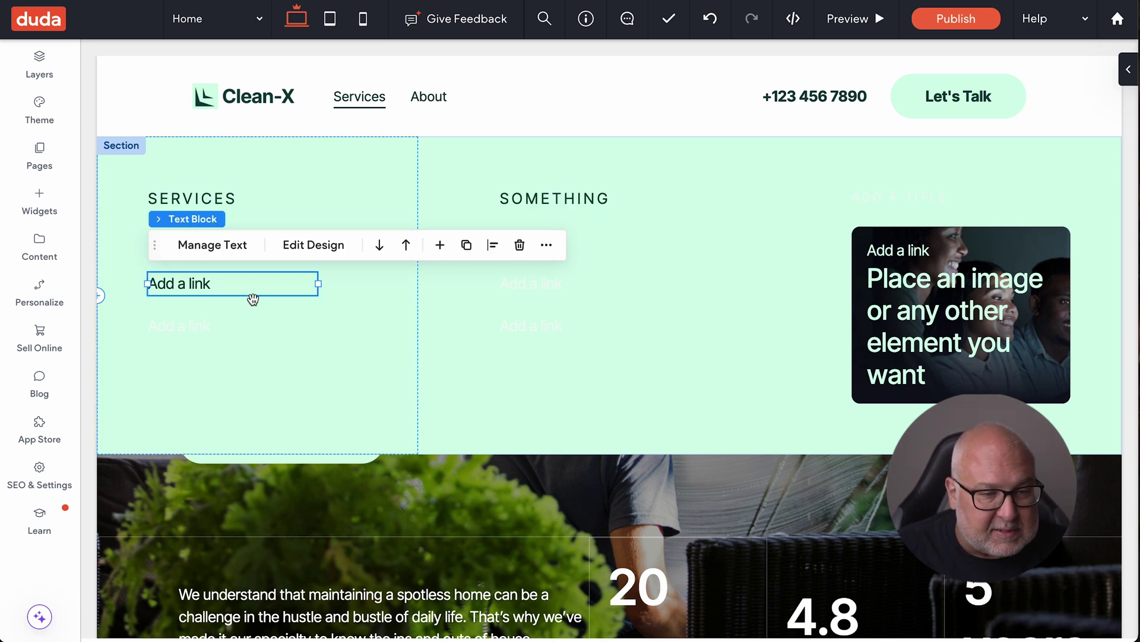
{"action": "left_click", "coordinate": [262, 213]}
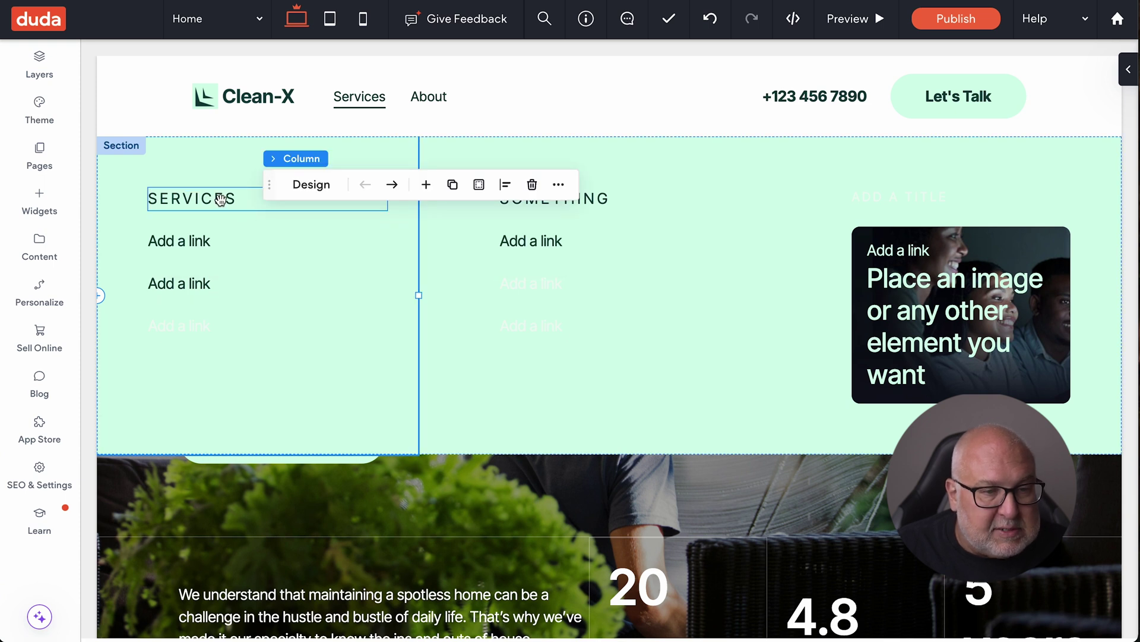
{"action": "left_click", "coordinate": [212, 243]}
{"action": "left_click", "coordinate": [214, 243]}
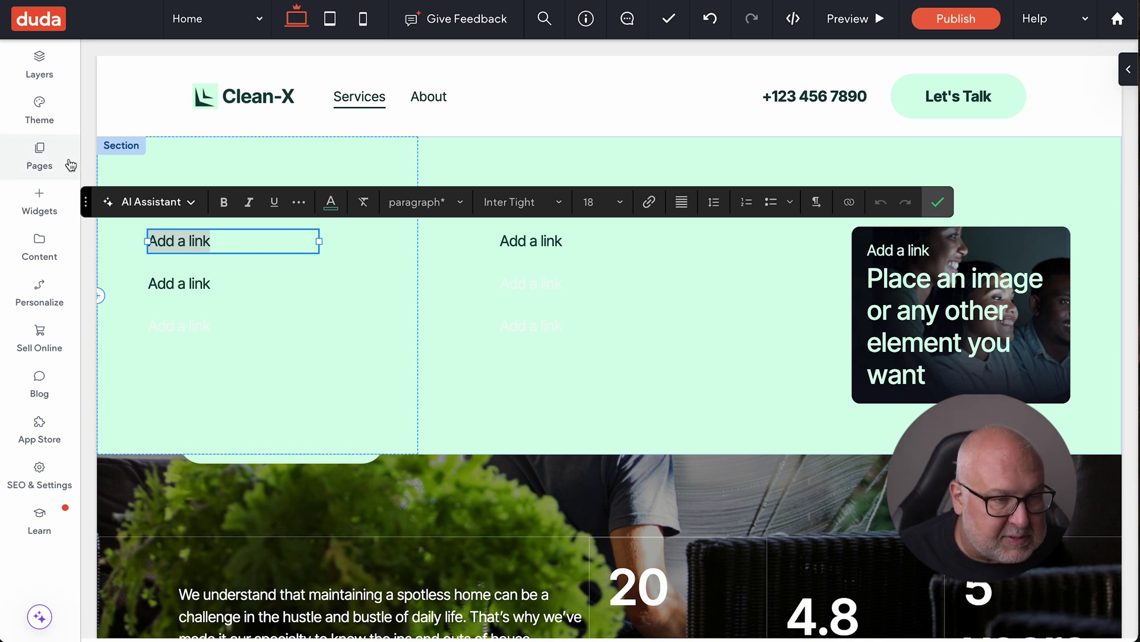
{"action": "left_click", "coordinate": [41, 152]}
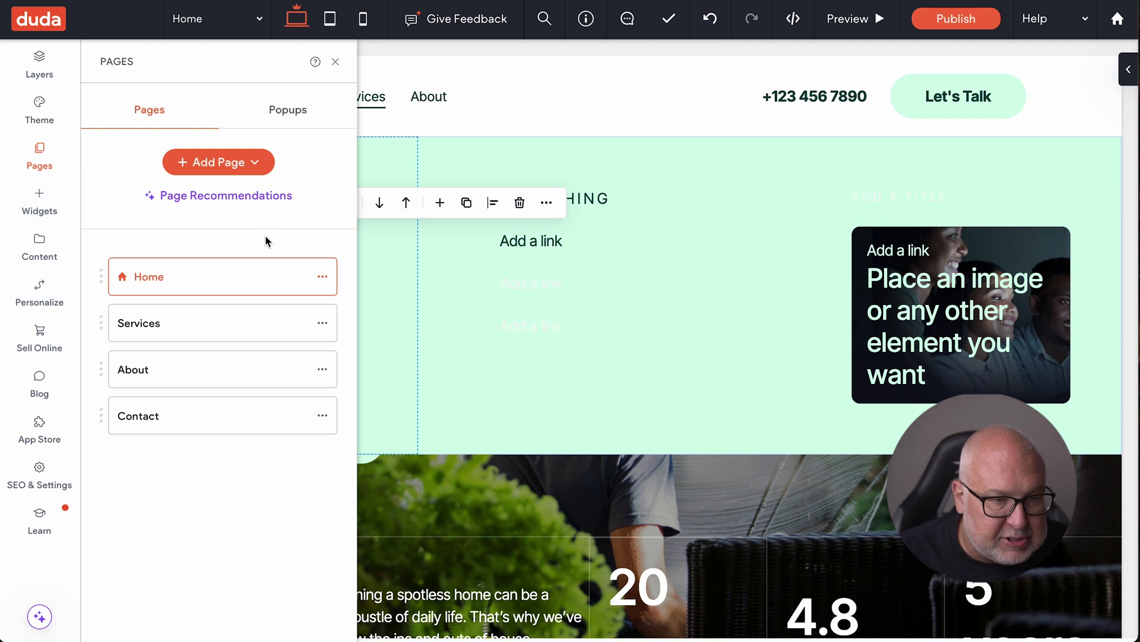
Step: Add a blank page named 'Cleaning' to the Clean-X site
{"action": "left_click", "coordinate": [237, 163]}
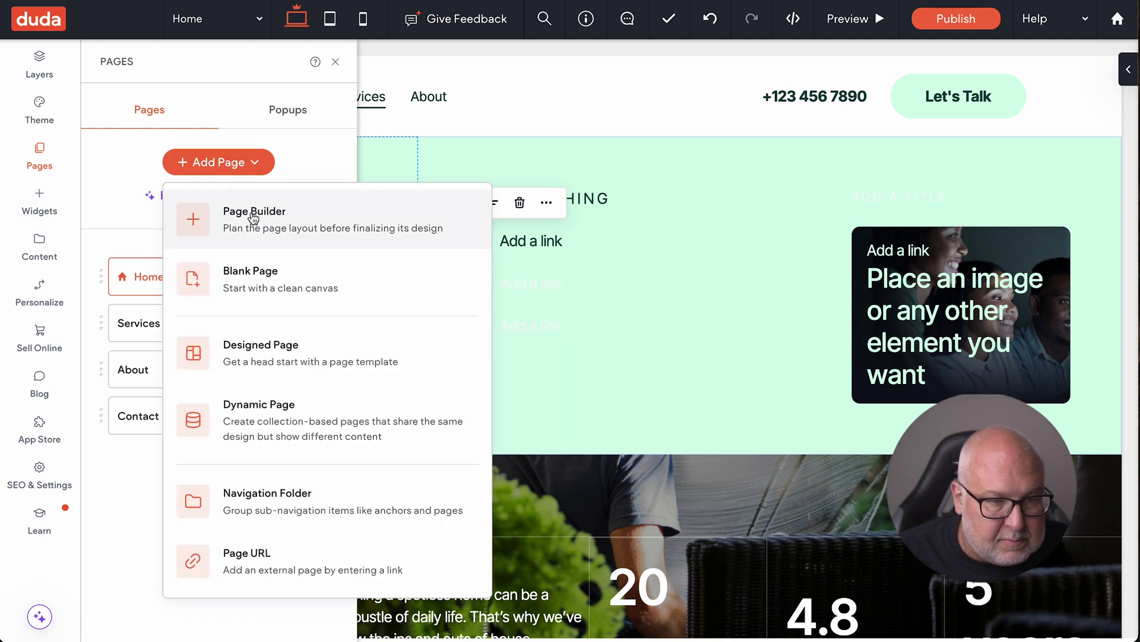
{"action": "left_click", "coordinate": [242, 275]}
{"action": "left_click", "coordinate": [257, 246]}
{"action": "double_click", "coordinate": [257, 246]}
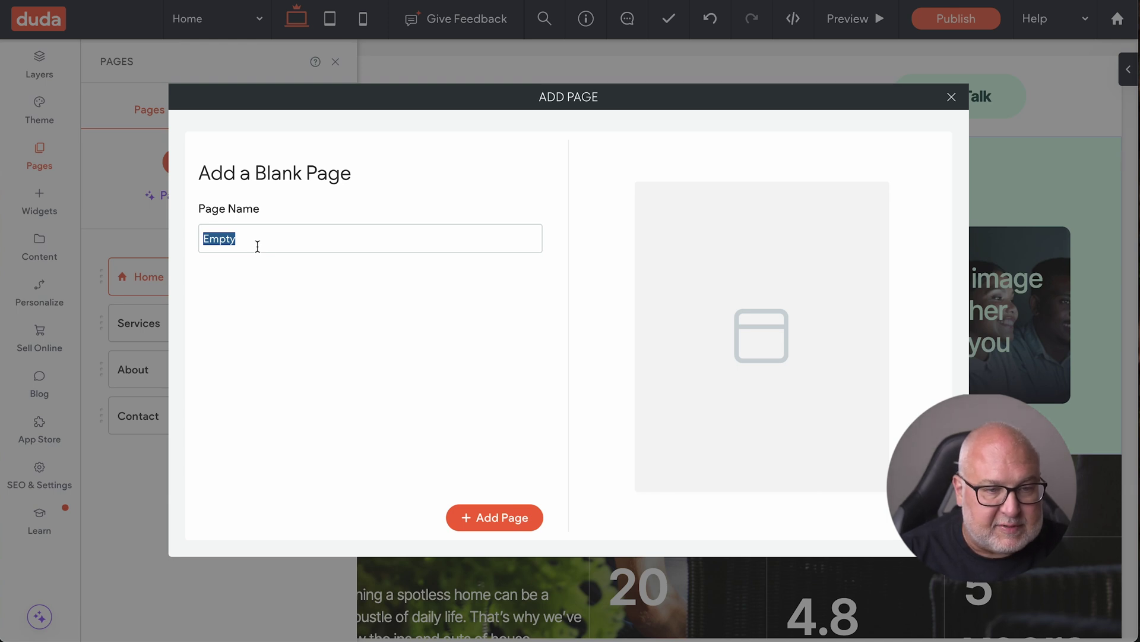
{"action": "type", "text": "Cleaning"}
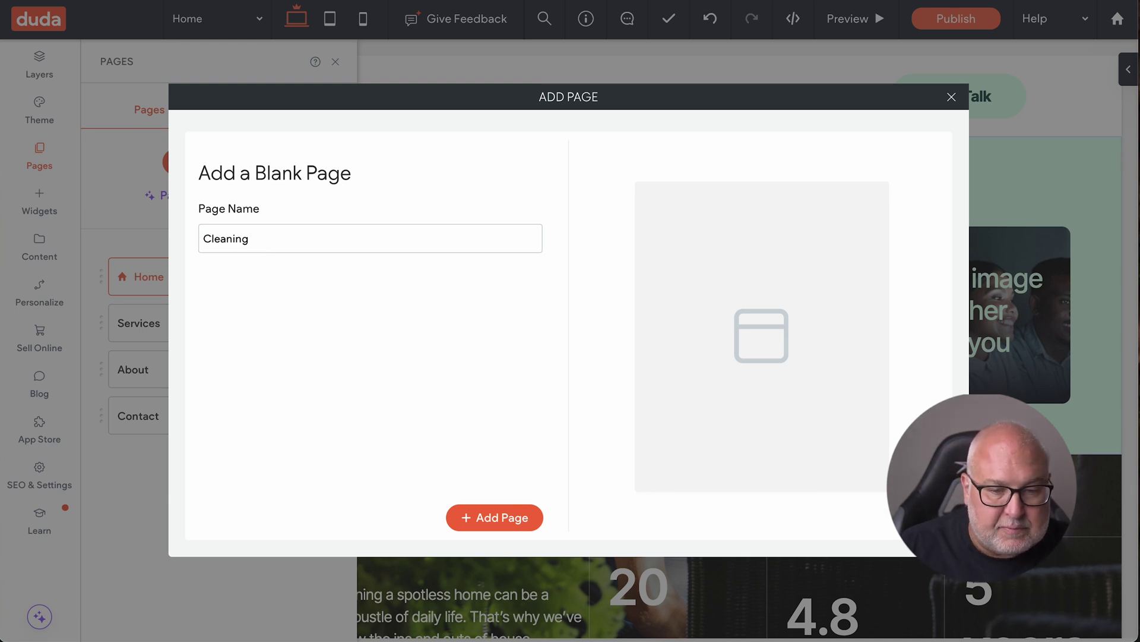
{"action": "left_click", "coordinate": [523, 514]}
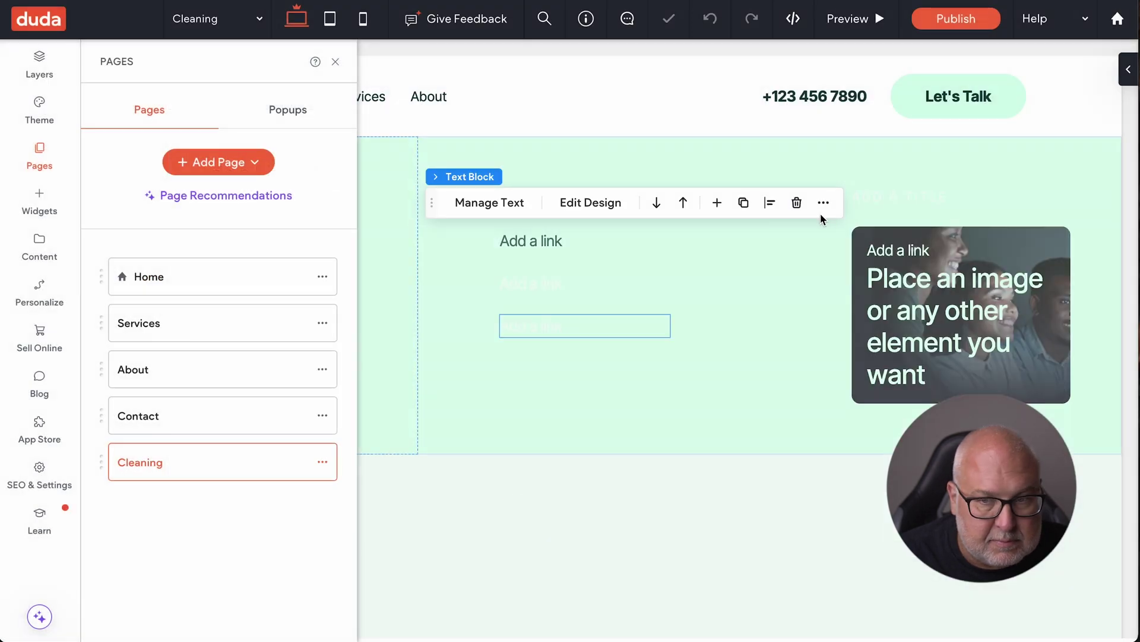
{"action": "left_click", "coordinate": [336, 61]}
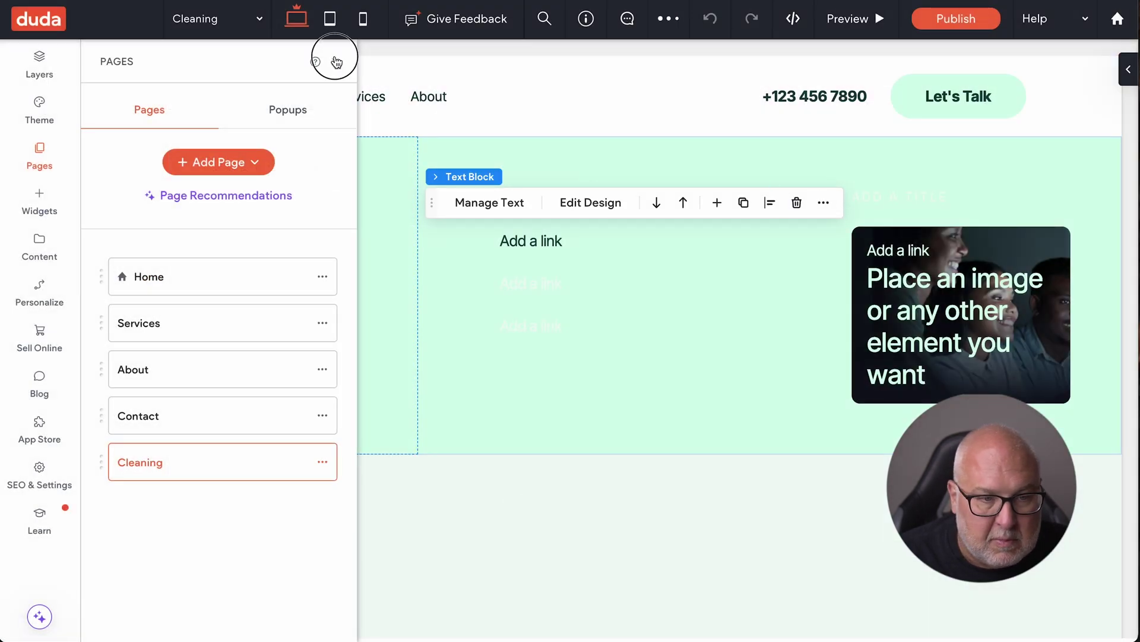
Step: Rename the first SERVICES link to 'Cleaning' and link it to the Cleaning page
{"action": "double_click", "coordinate": [222, 242]}
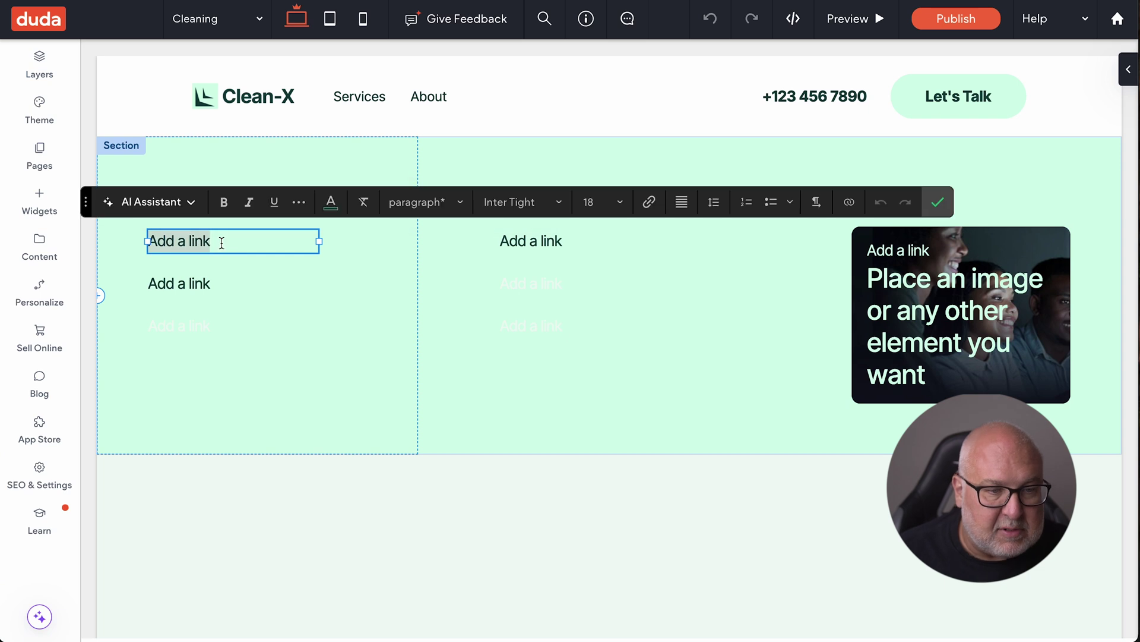
{"action": "type", "text": "Cleaning"}
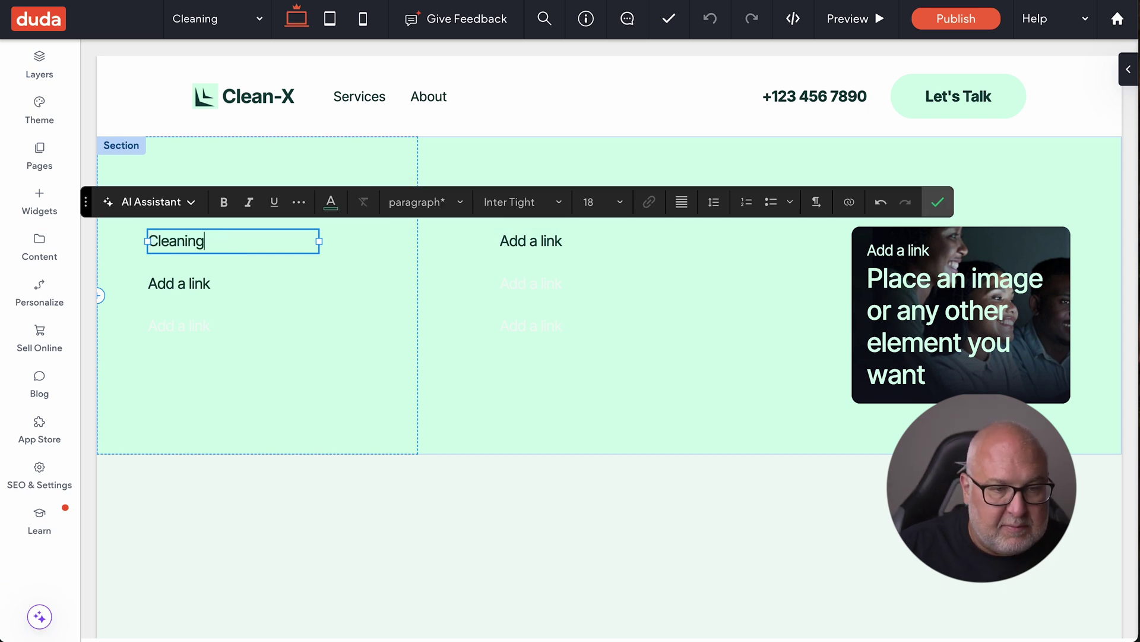
{"action": "double_click", "coordinate": [249, 244]}
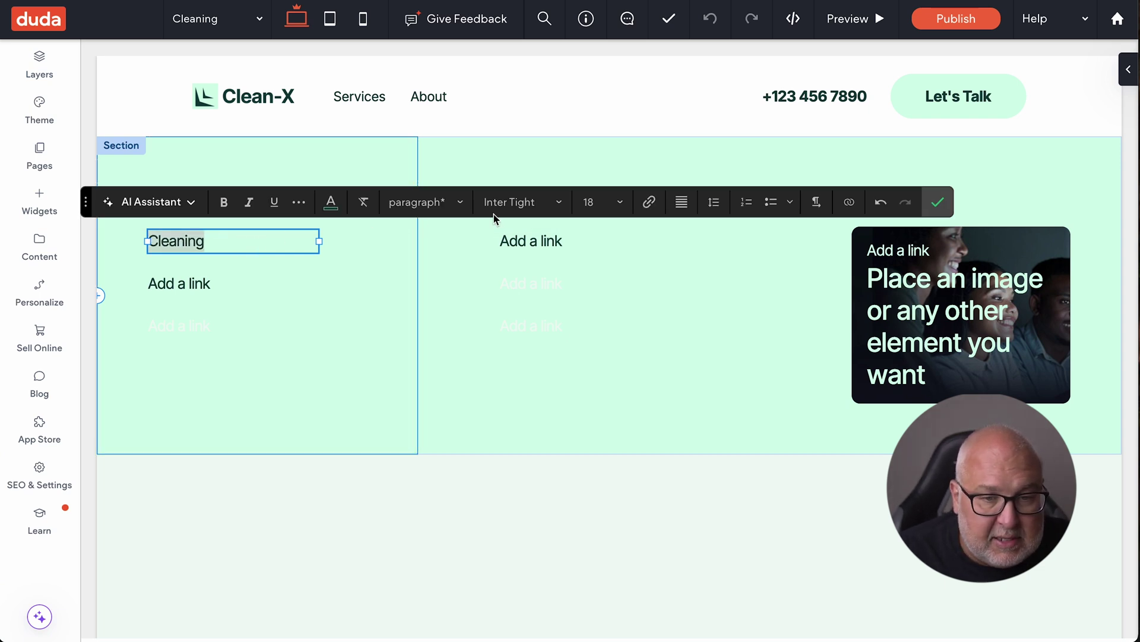
{"action": "left_click", "coordinate": [649, 202]}
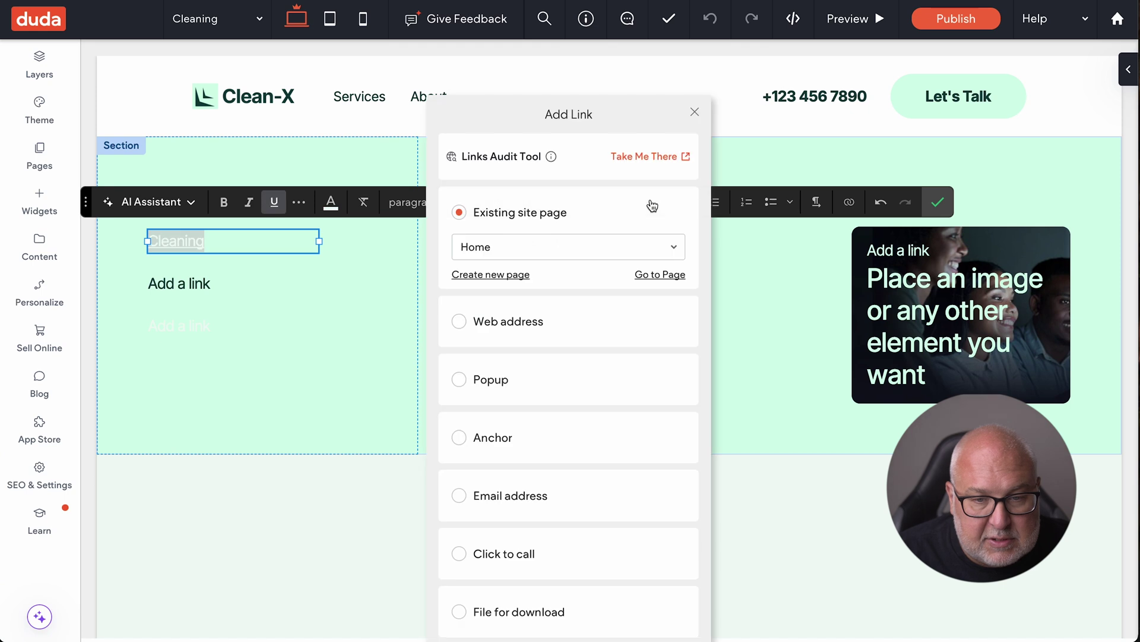
{"action": "left_click", "coordinate": [617, 248]}
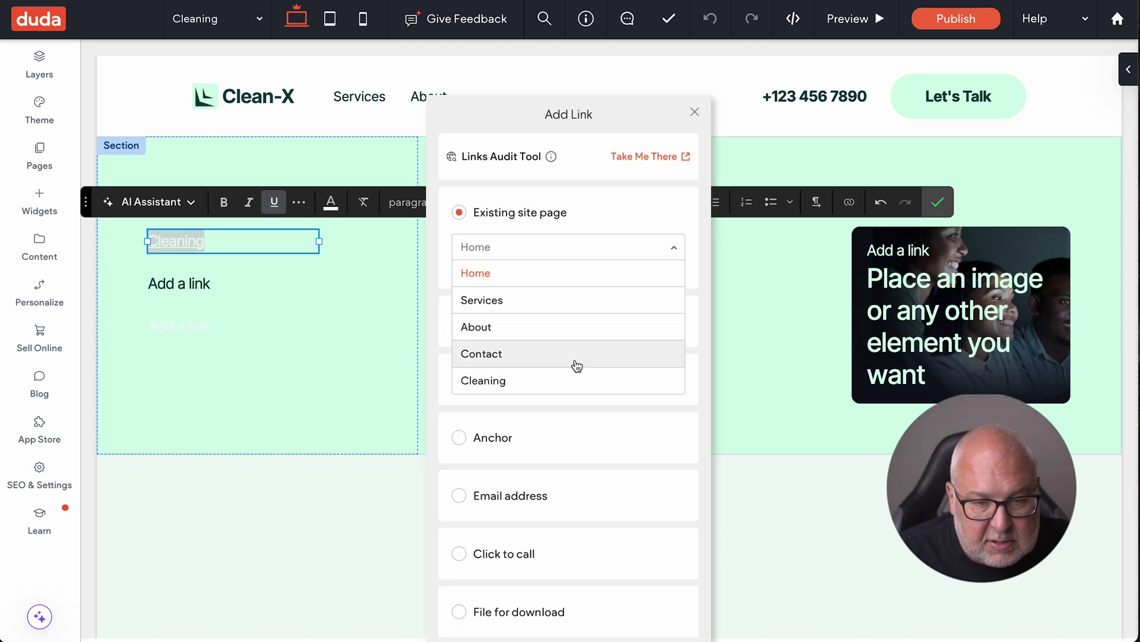
{"action": "left_click", "coordinate": [573, 393]}
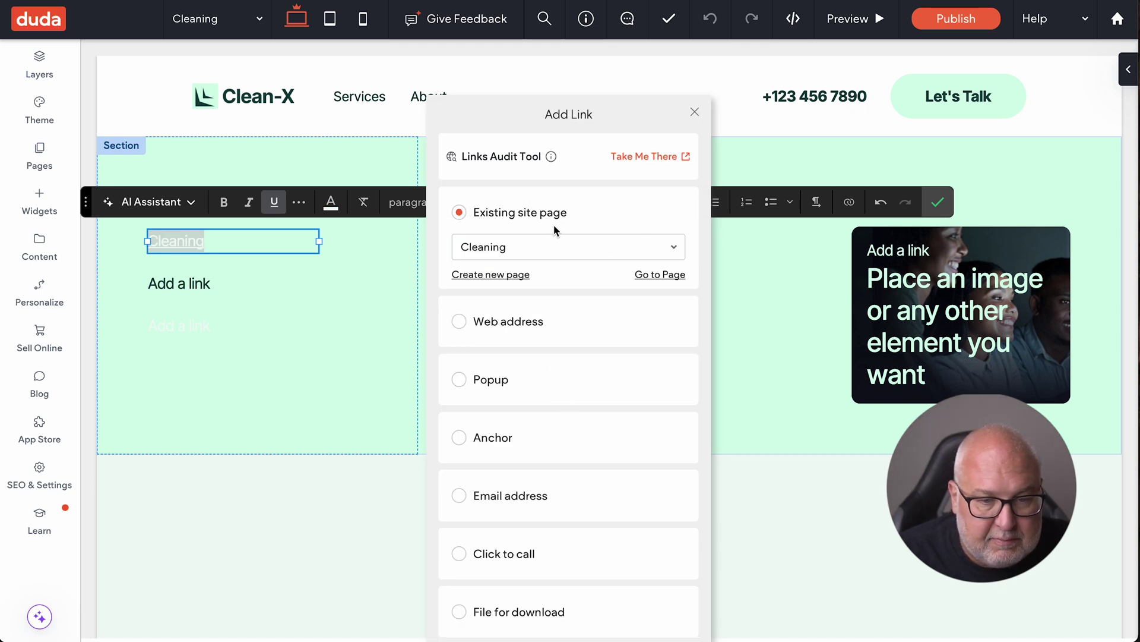
{"action": "left_click", "coordinate": [698, 114]}
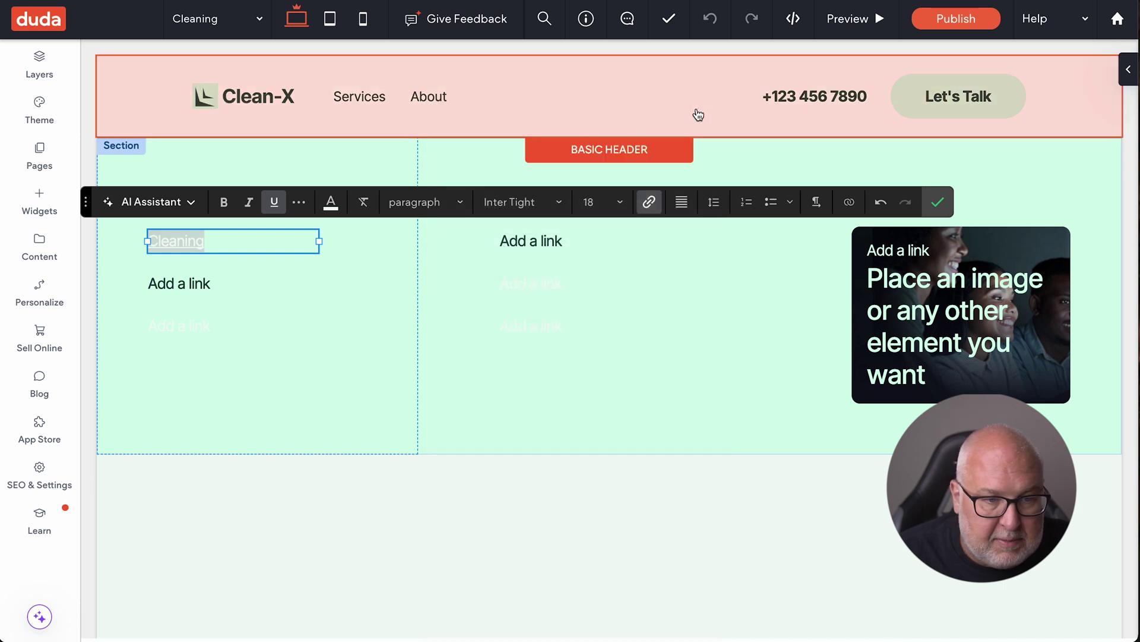
Step: Colour the Cleaning link text with the dark primary theme colour
{"action": "left_click", "coordinate": [331, 203]}
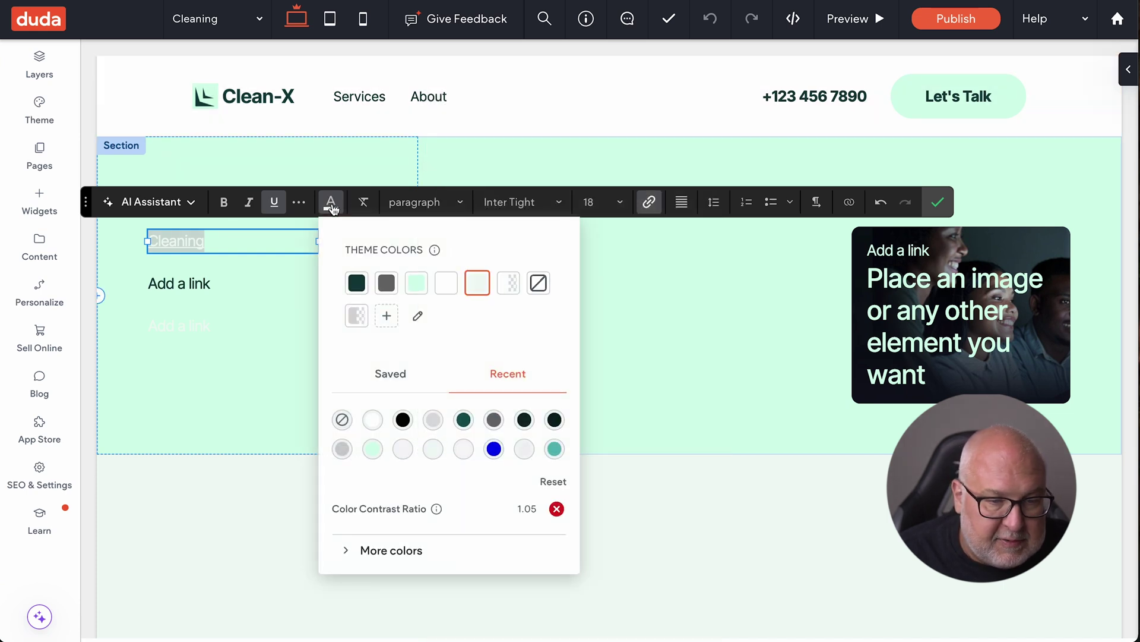
{"action": "left_click", "coordinate": [359, 284]}
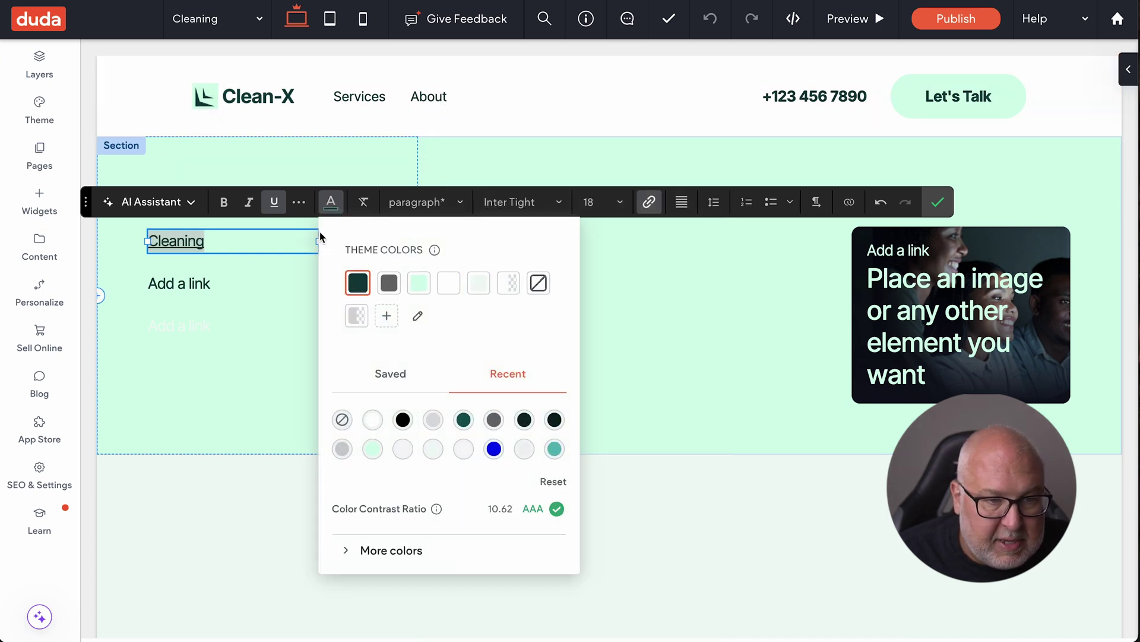
{"action": "left_click", "coordinate": [266, 377]}
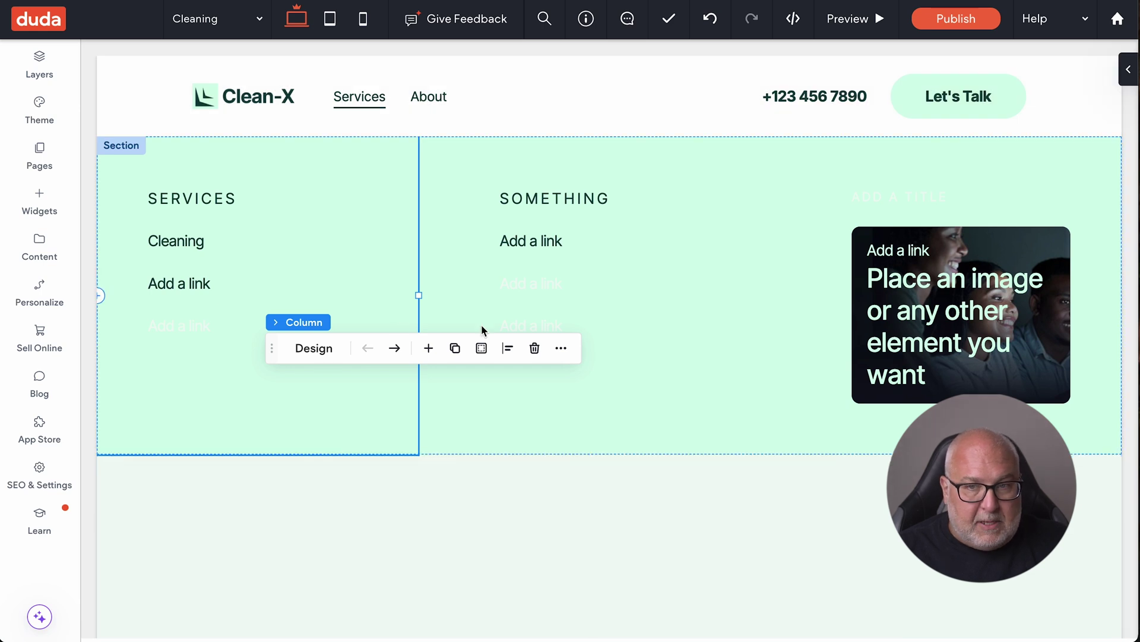
Step: Preview the site to check the Services mega menu shows the Cleaning link, then return
{"action": "left_click", "coordinate": [841, 24]}
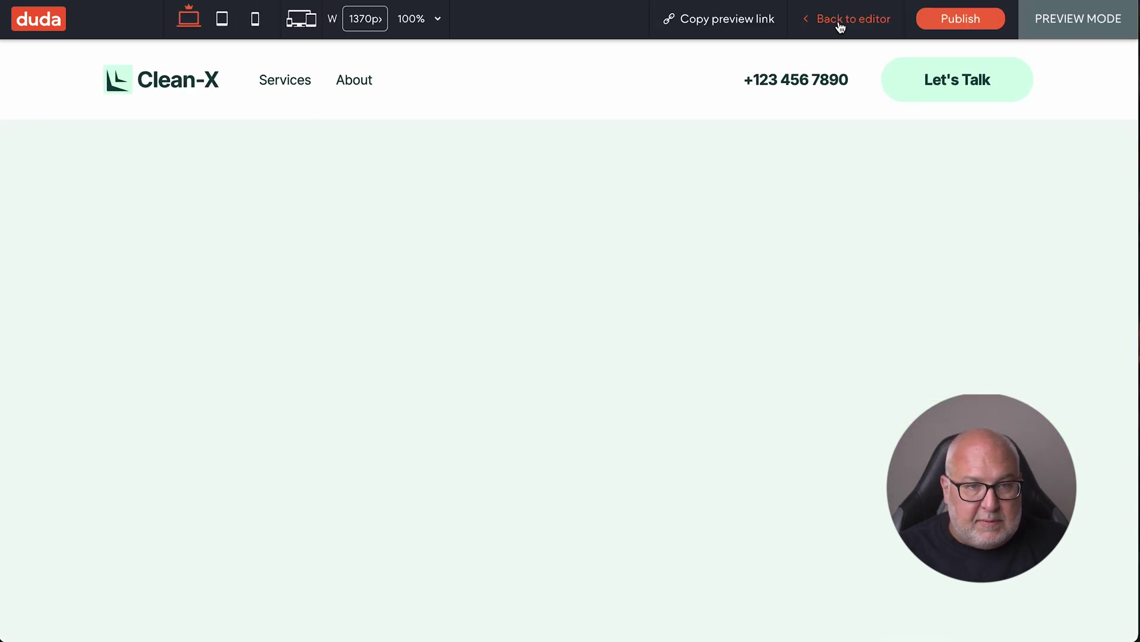
{"action": "mouse_move", "coordinate": [285, 87]}
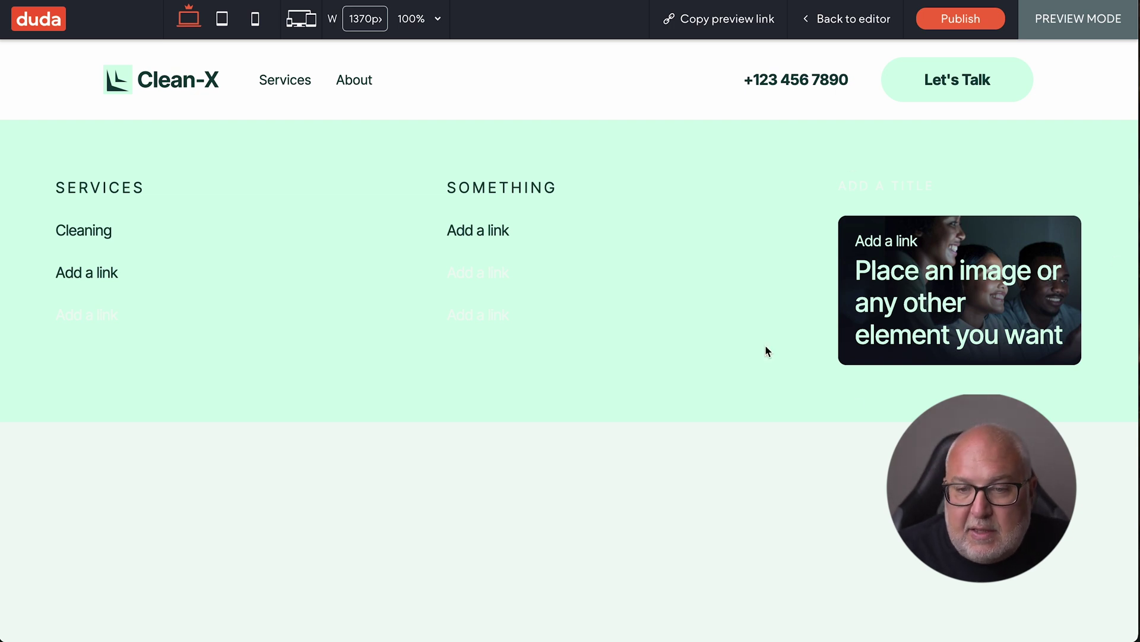
{"action": "left_click", "coordinate": [832, 20]}
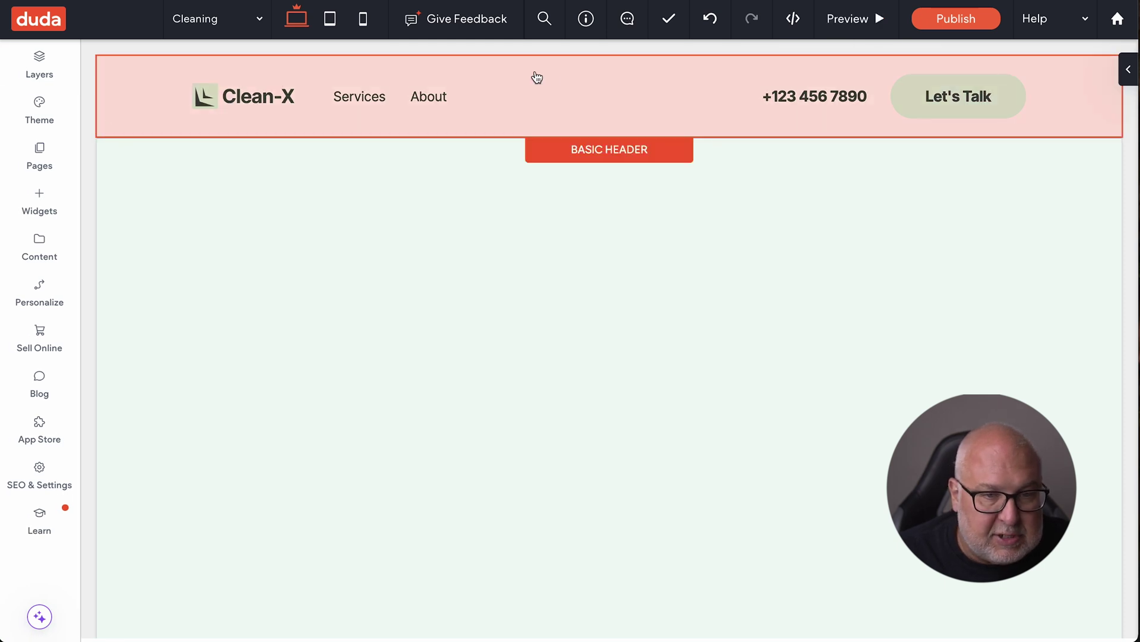
Step: Reopen the Services mega menu for editing from the navigation's Edit Content options
{"action": "left_click", "coordinate": [514, 89]}
{"action": "right_click", "coordinate": [482, 97]}
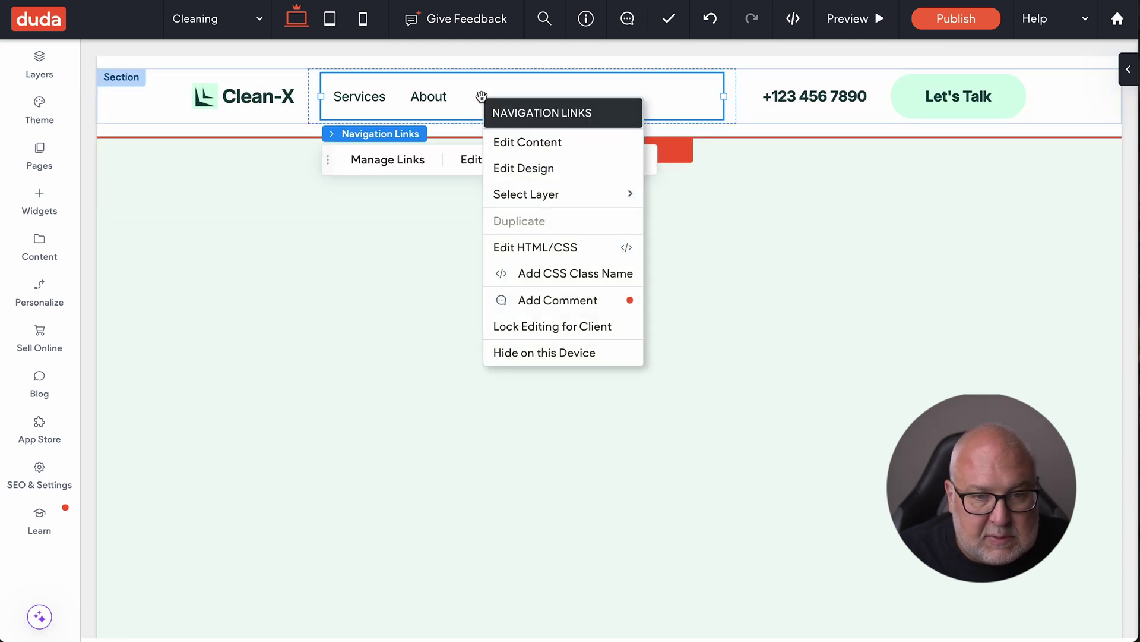
{"action": "left_click", "coordinate": [520, 143]}
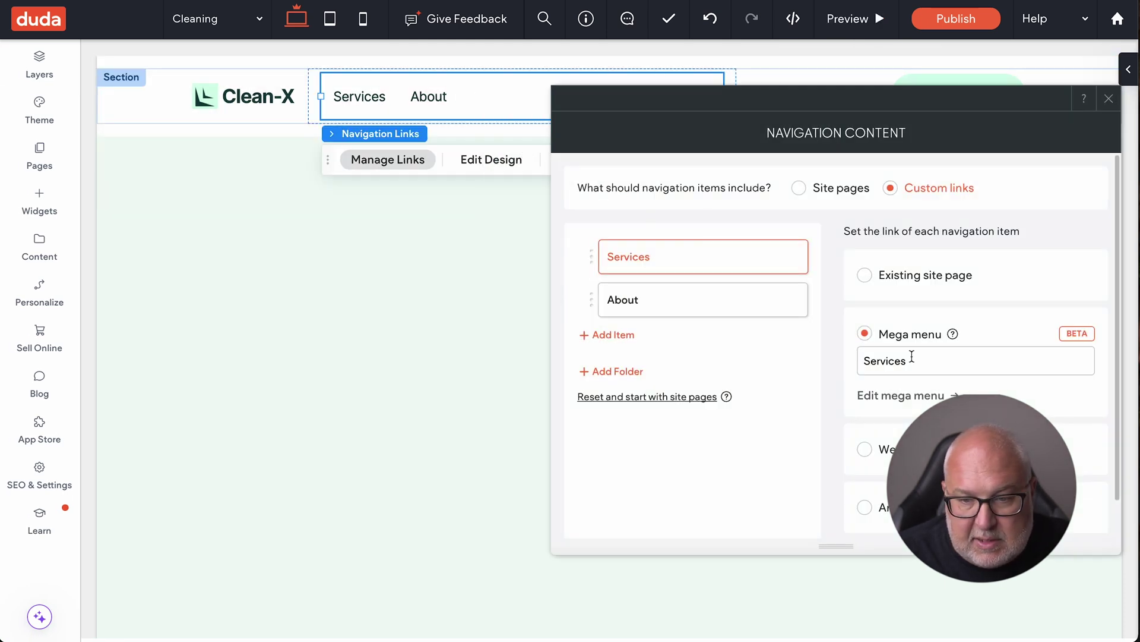
{"action": "left_click", "coordinate": [900, 396]}
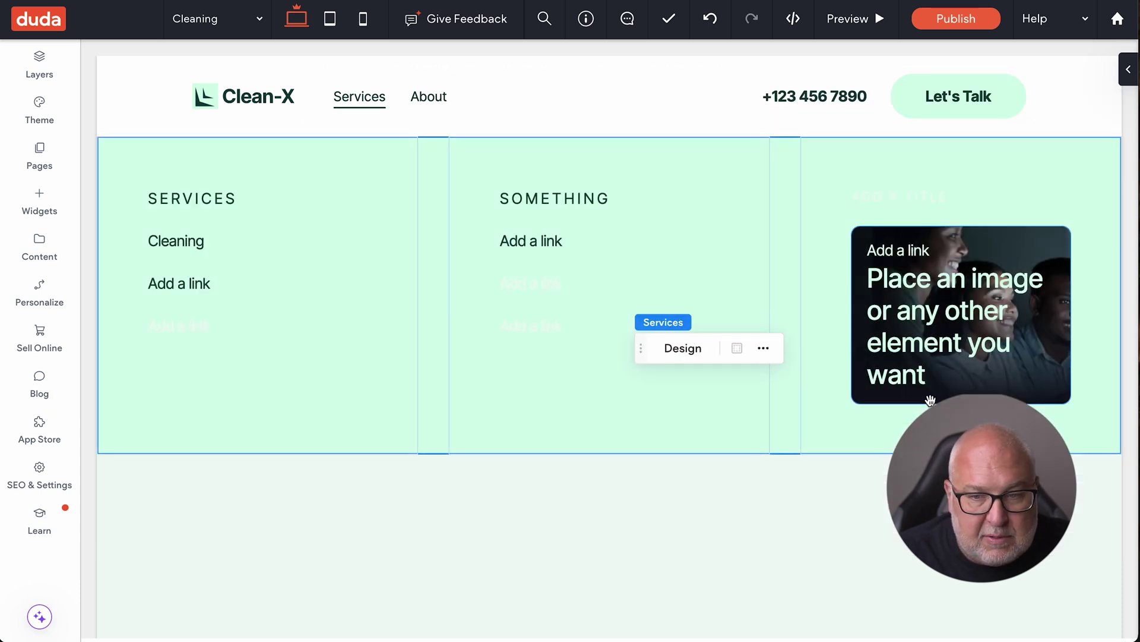
Step: Show the image Inner Column's Background & Style settings, revealing banner_image.jpg (832x300)
{"action": "left_click", "coordinate": [1014, 314]}
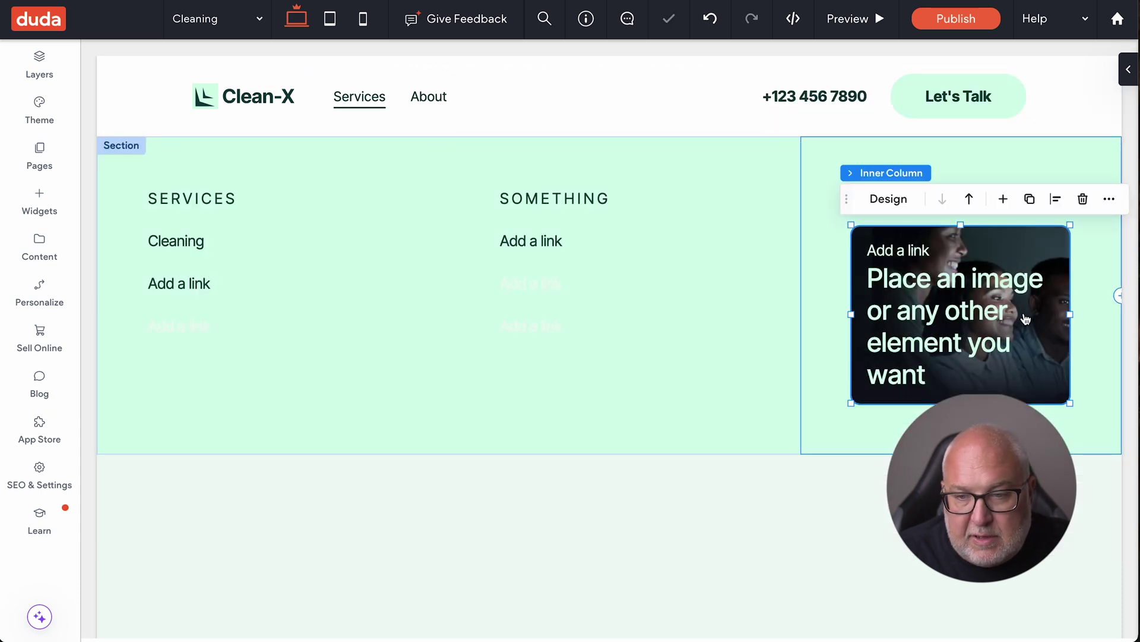
{"action": "left_click", "coordinate": [889, 199]}
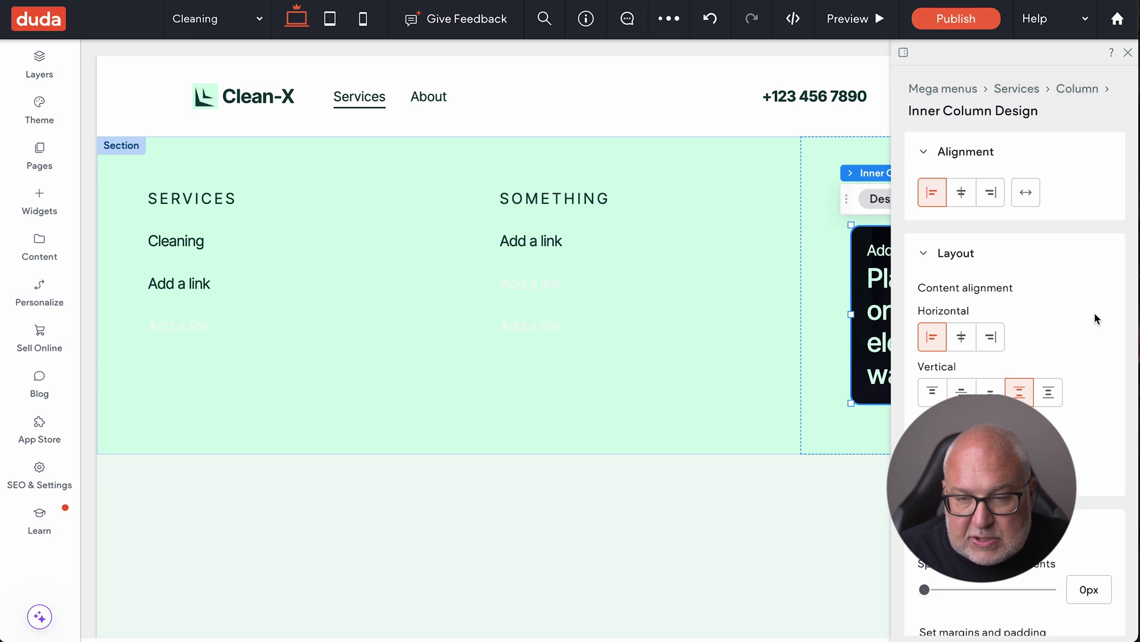
{"action": "scroll", "coordinate": [1087, 313], "scroll_direction": "down", "scroll_amount": 5}
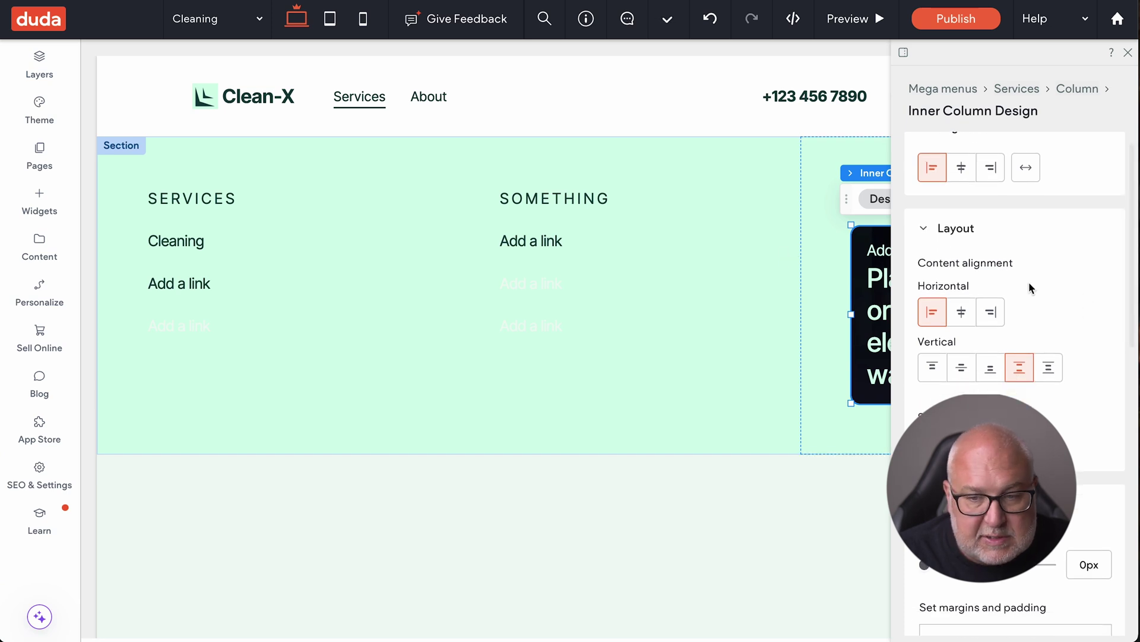
{"action": "scroll", "coordinate": [1035, 281], "scroll_direction": "down", "scroll_amount": 8}
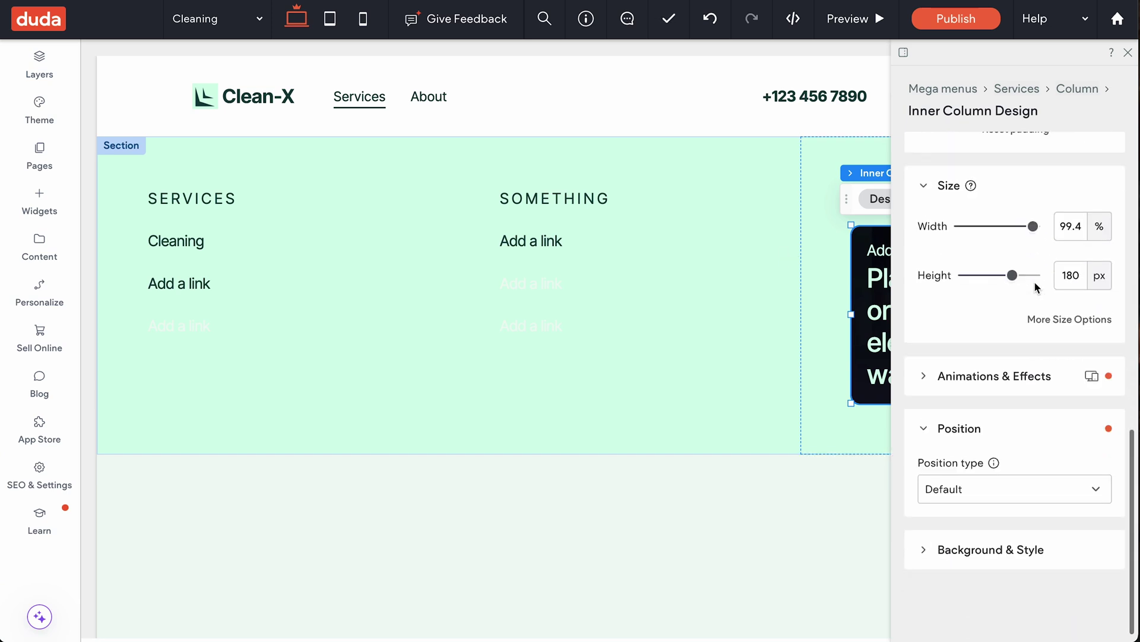
{"action": "left_click", "coordinate": [925, 557]}
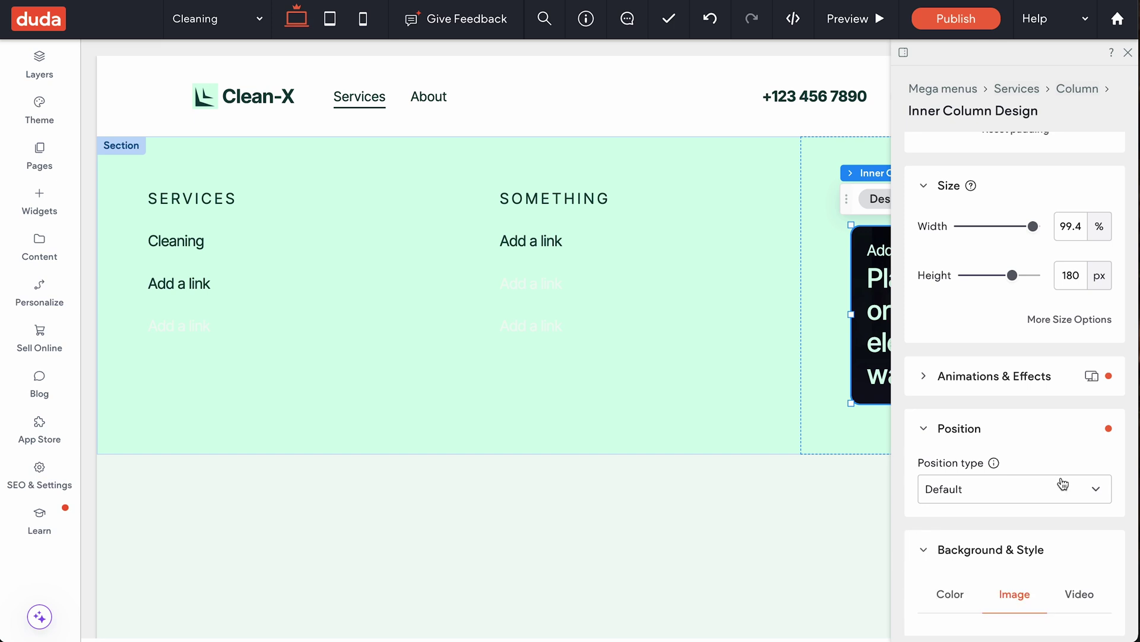
{"action": "scroll", "coordinate": [1061, 481], "scroll_direction": "down", "scroll_amount": 7}
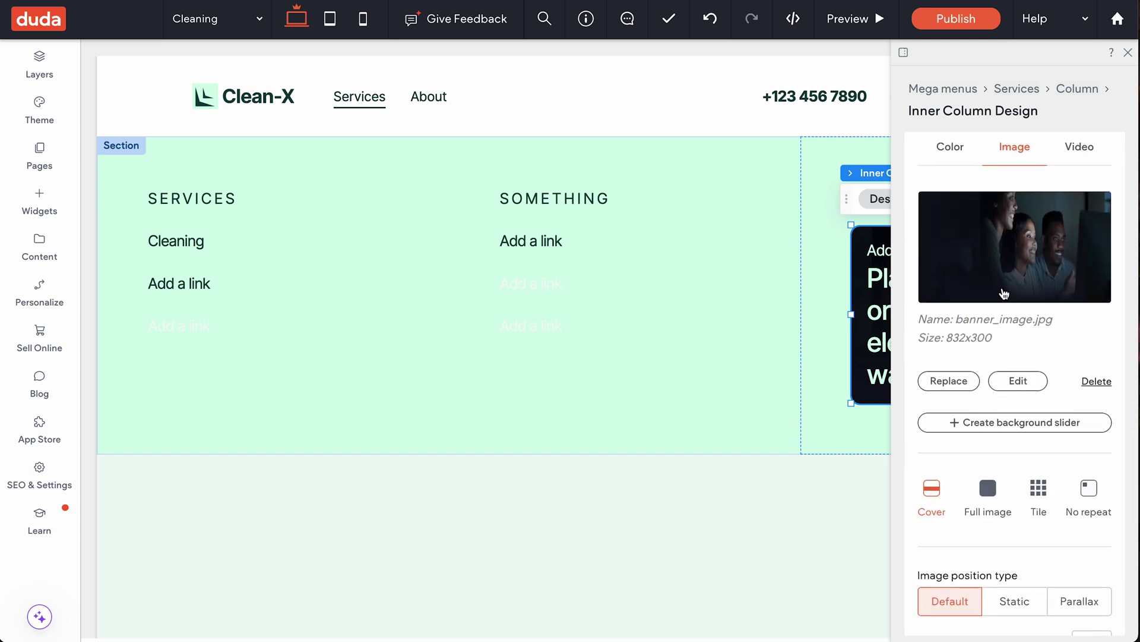
{"action": "scroll", "coordinate": [1004, 294], "scroll_direction": "up", "scroll_amount": 3}
{"action": "scroll", "coordinate": [1003, 293], "scroll_direction": "down", "scroll_amount": 2}
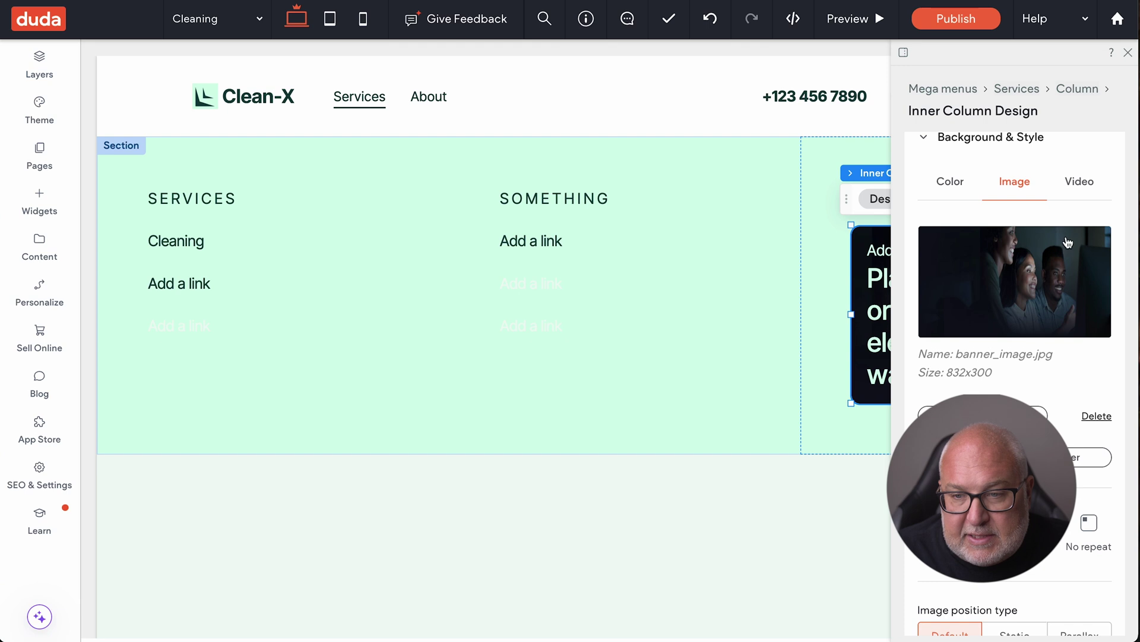
Step: Set the Services mega menu background colour to light mint #d4faea, keeping full-width layout
{"action": "left_click", "coordinate": [122, 145]}
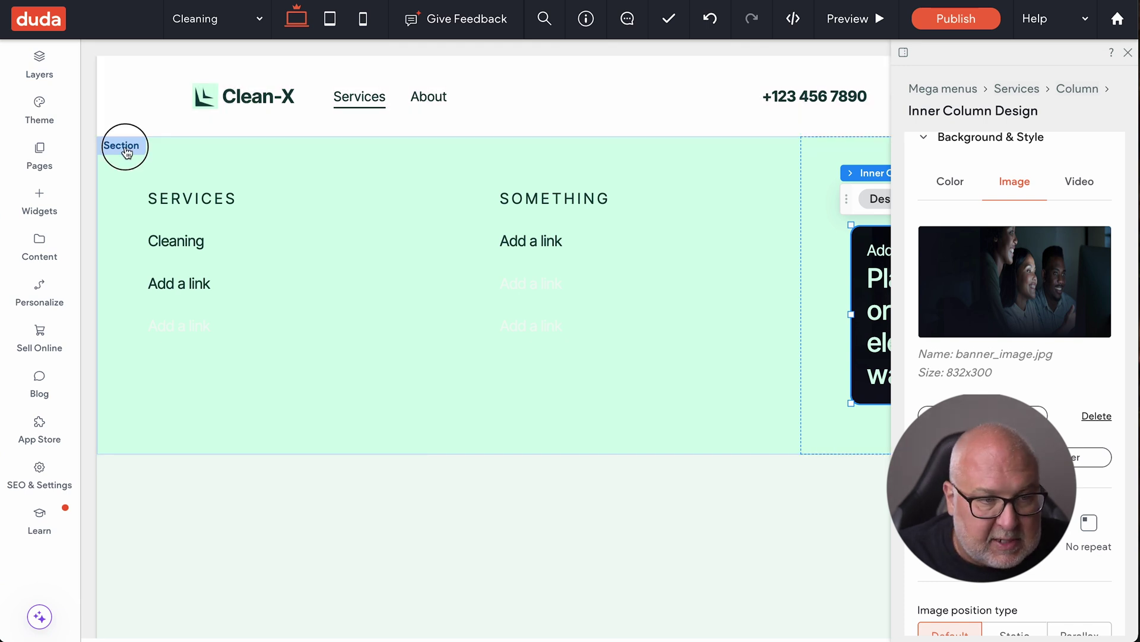
{"action": "scroll", "coordinate": [1080, 251], "scroll_direction": "down", "scroll_amount": 3}
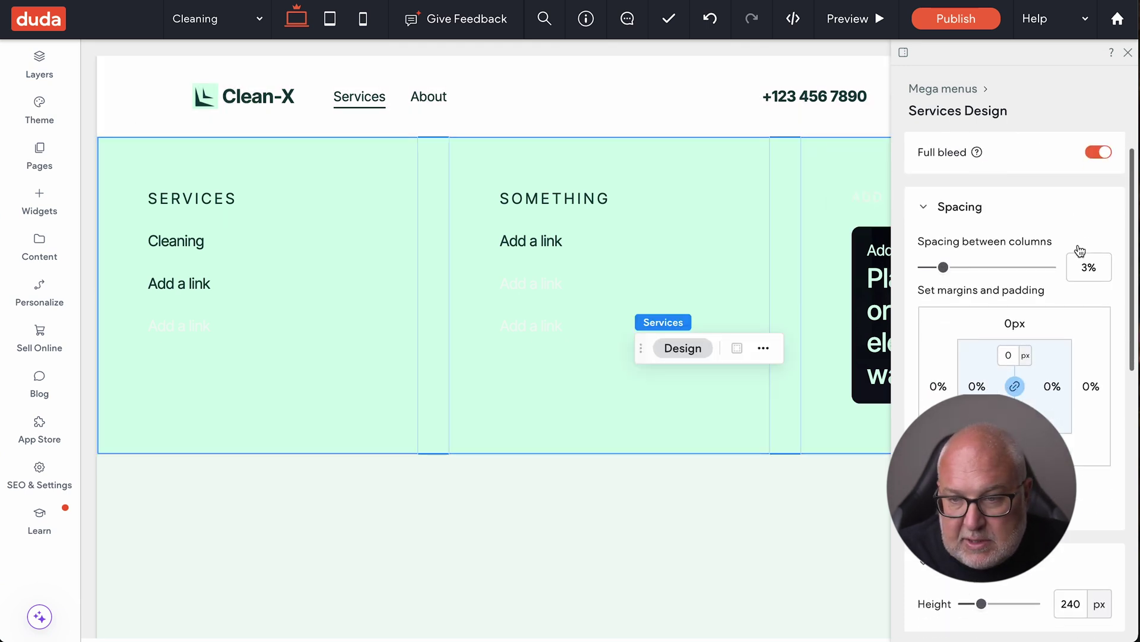
{"action": "scroll", "coordinate": [1080, 251], "scroll_direction": "up", "scroll_amount": 3}
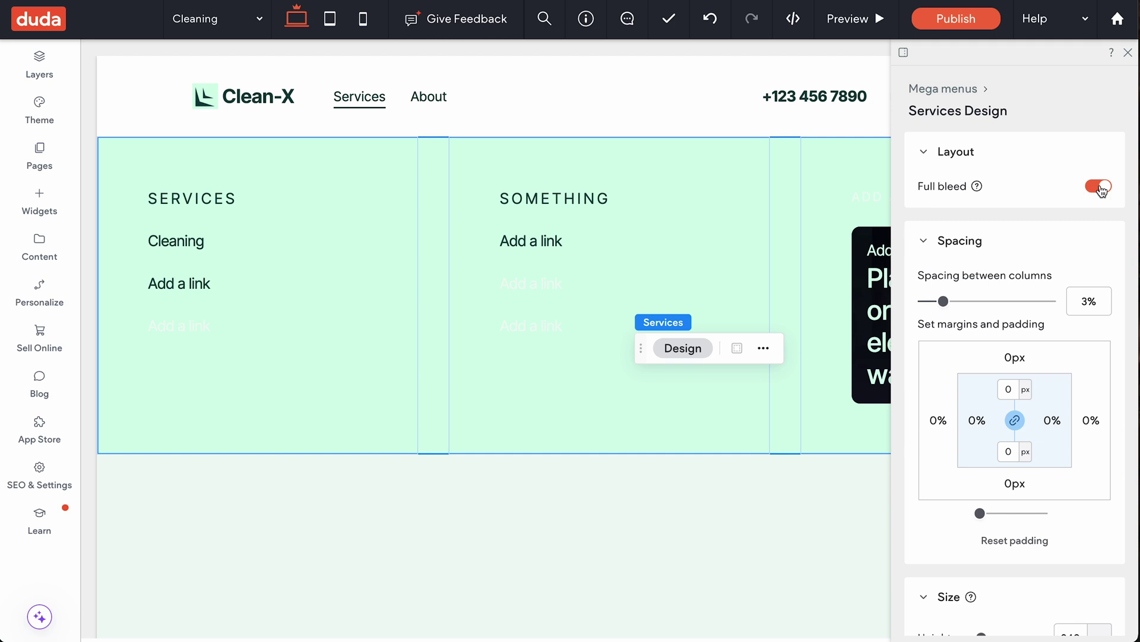
{"action": "left_click", "coordinate": [1099, 188]}
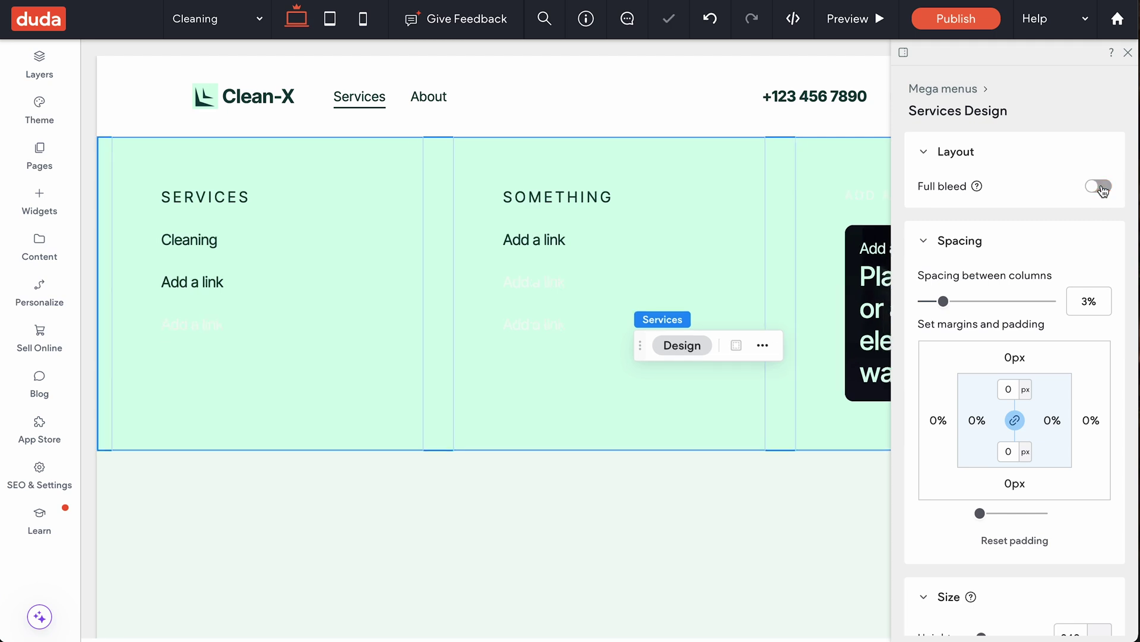
{"action": "left_click", "coordinate": [1100, 187]}
{"action": "scroll", "coordinate": [1074, 302], "scroll_direction": "down", "scroll_amount": 10}
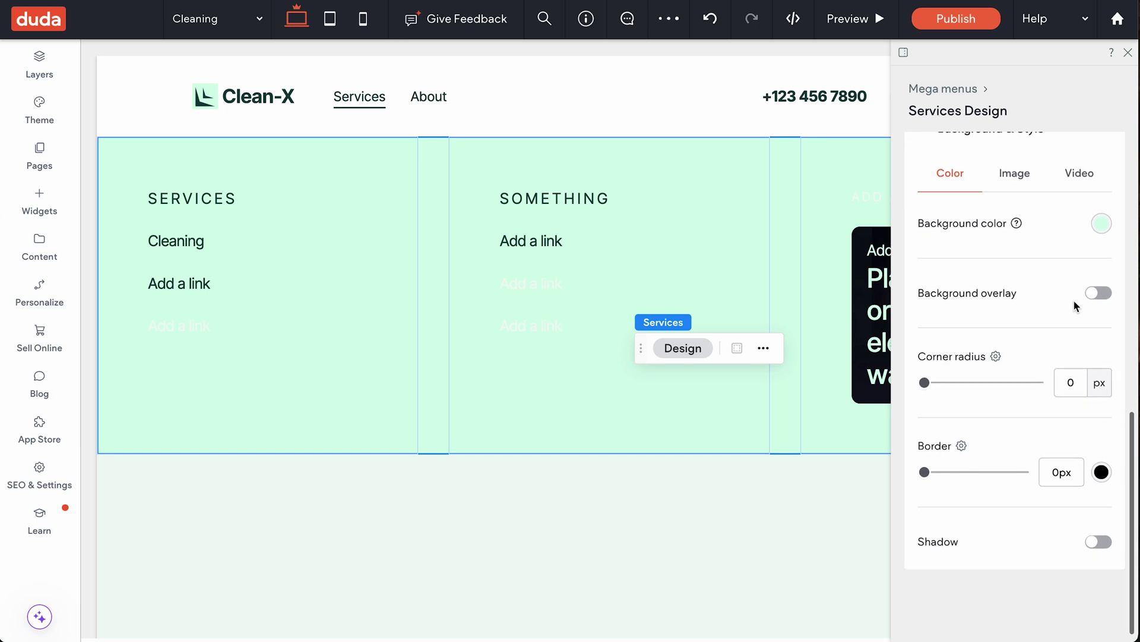
{"action": "left_click", "coordinate": [1100, 226]}
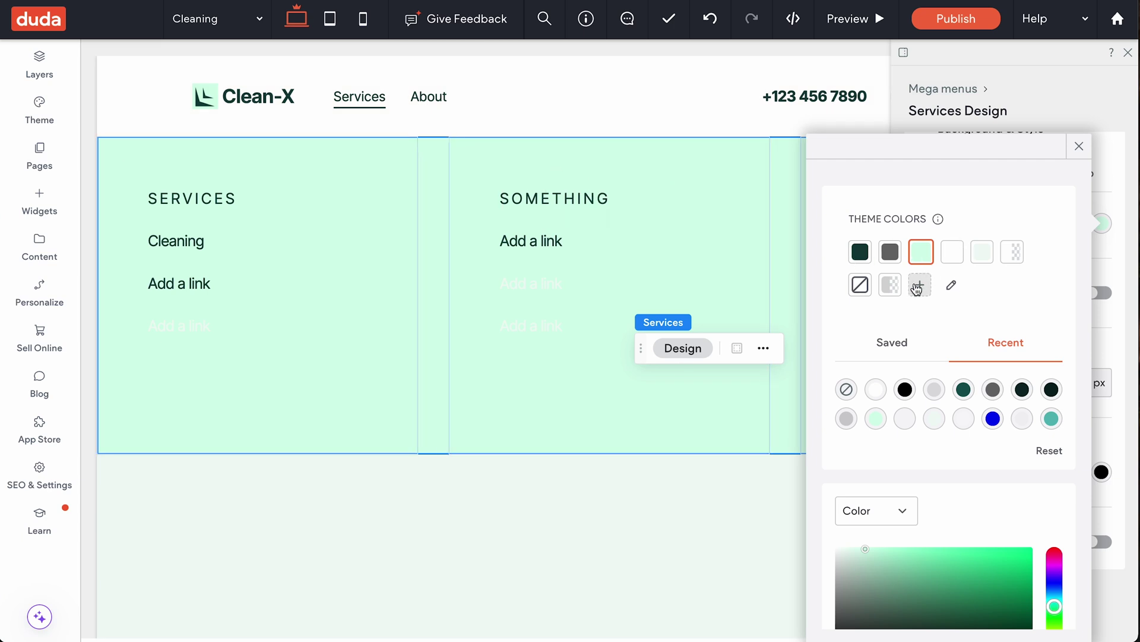
{"action": "scroll", "coordinate": [1018, 313], "scroll_direction": "down", "scroll_amount": 2}
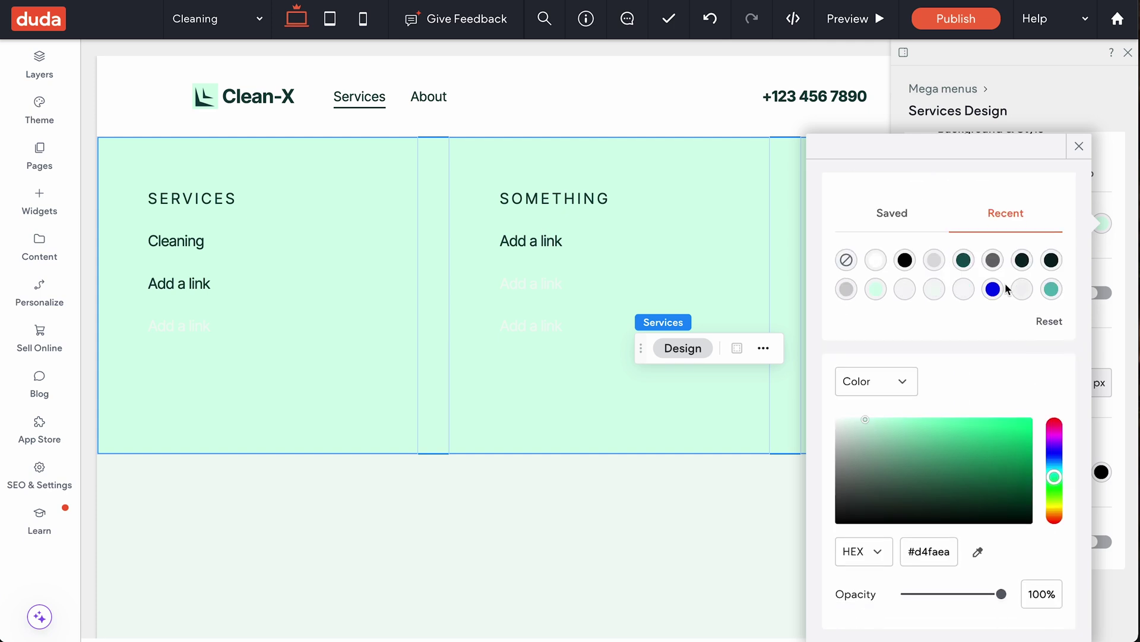
{"action": "scroll", "coordinate": [1013, 294], "scroll_direction": "up", "scroll_amount": 2}
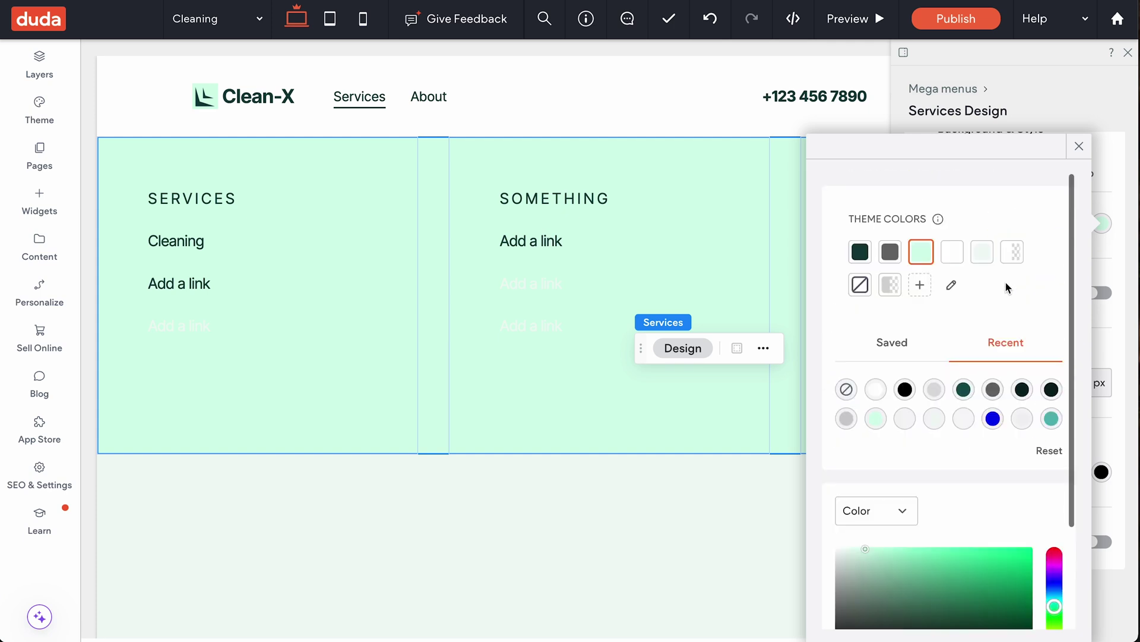
{"action": "left_click", "coordinate": [1080, 149]}
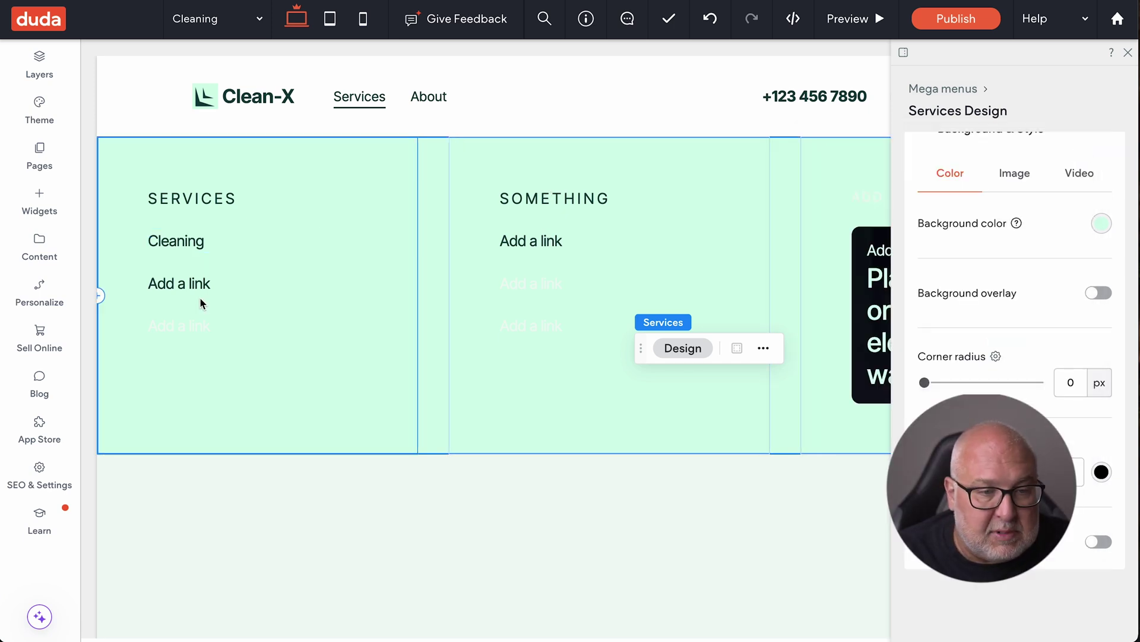
Step: Make the faded third 'Add a link' item in the SERVICES column dark green
{"action": "left_click", "coordinate": [232, 326]}
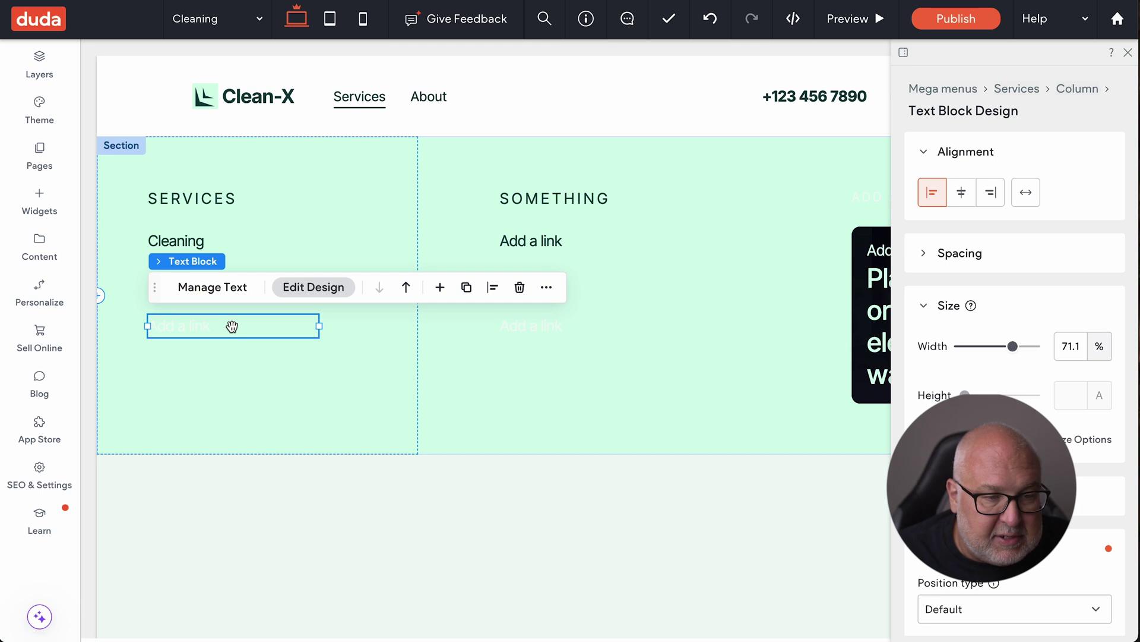
{"action": "left_click", "coordinate": [225, 371]}
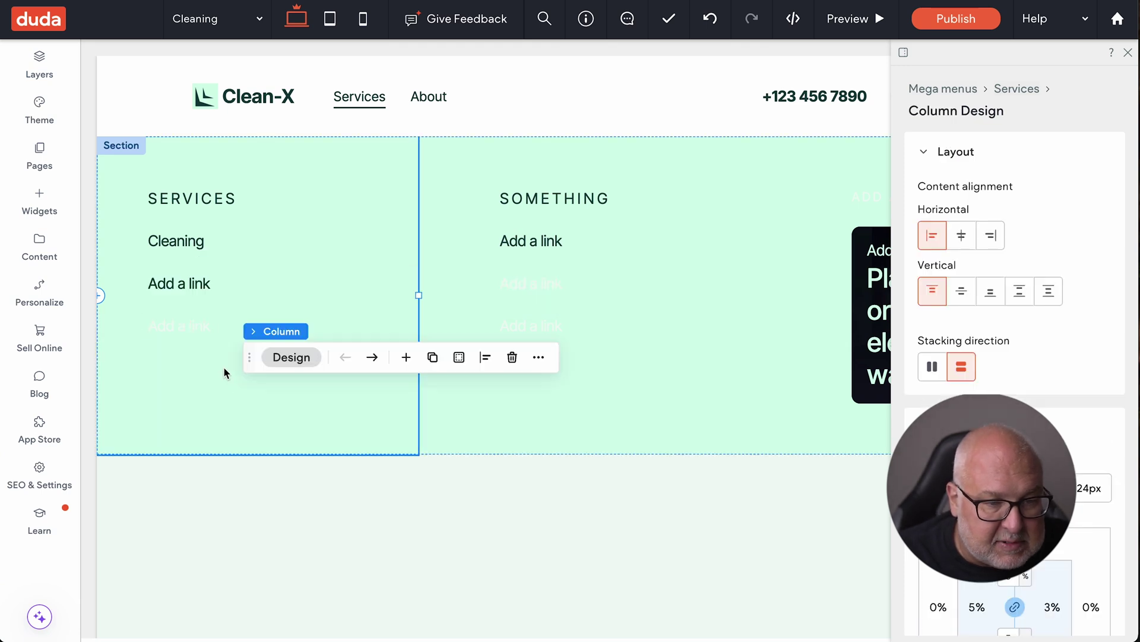
{"action": "left_click", "coordinate": [191, 321]}
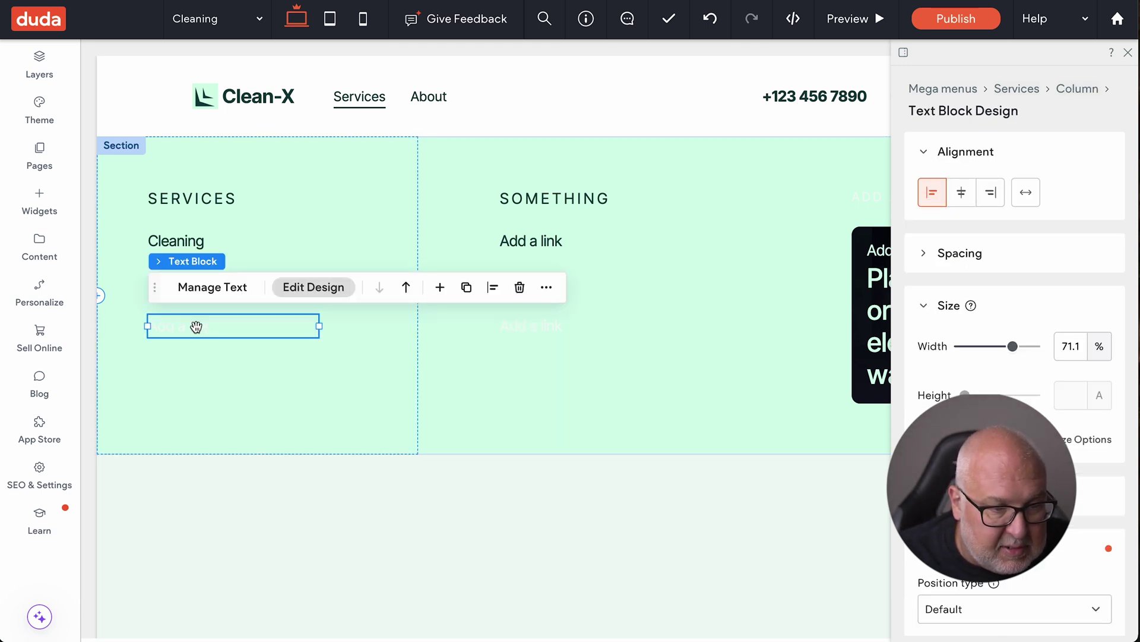
{"action": "double_click", "coordinate": [196, 327]}
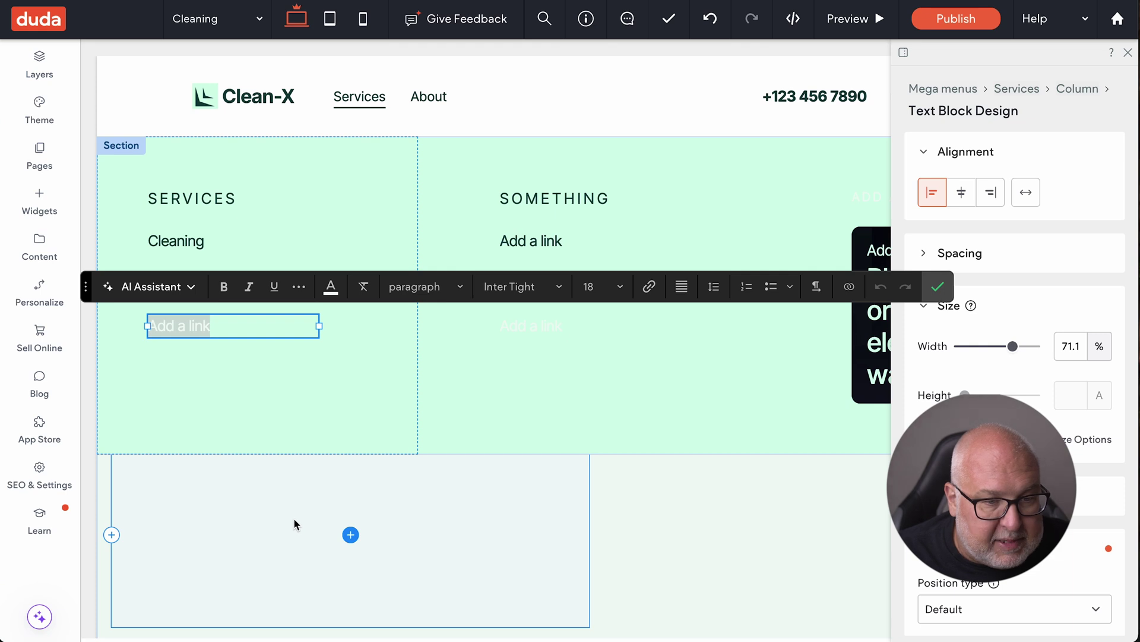
{"action": "left_click", "coordinate": [331, 287]}
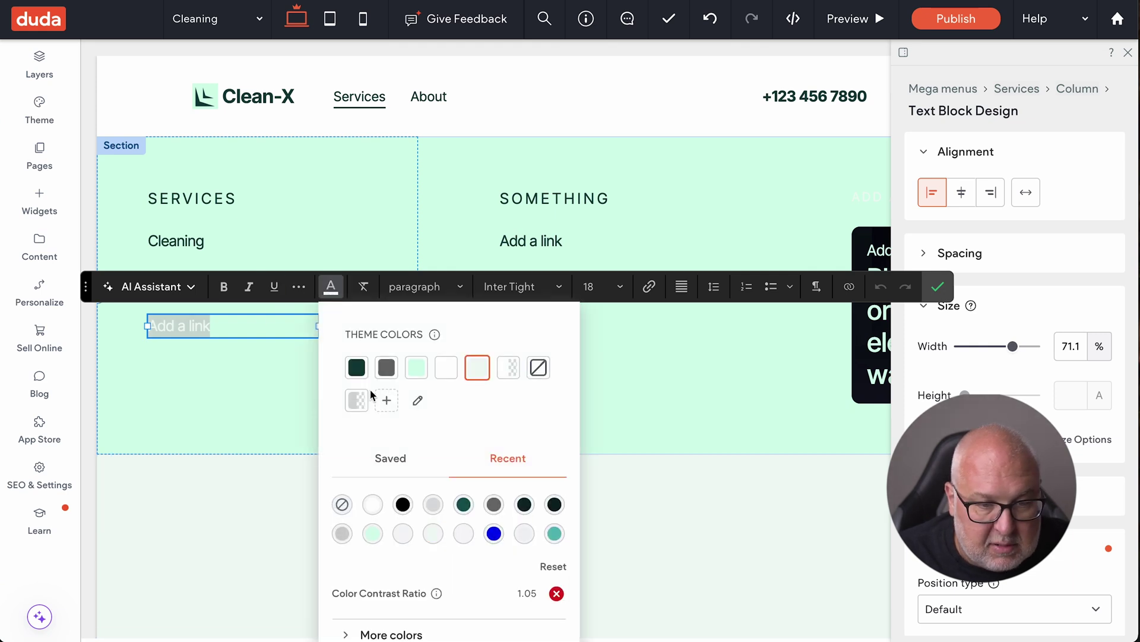
{"action": "left_click", "coordinate": [357, 367]}
{"action": "left_click", "coordinate": [297, 377]}
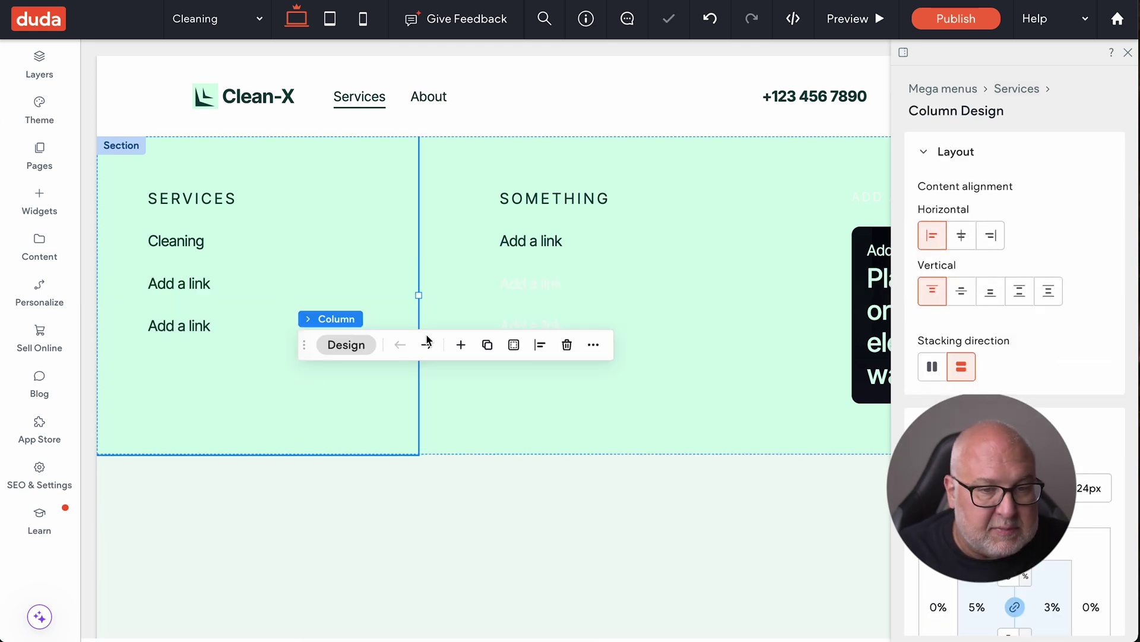
Step: Make both faded 'Add a link' items in the SOMETHING column dark green
{"action": "double_click", "coordinate": [543, 277]}
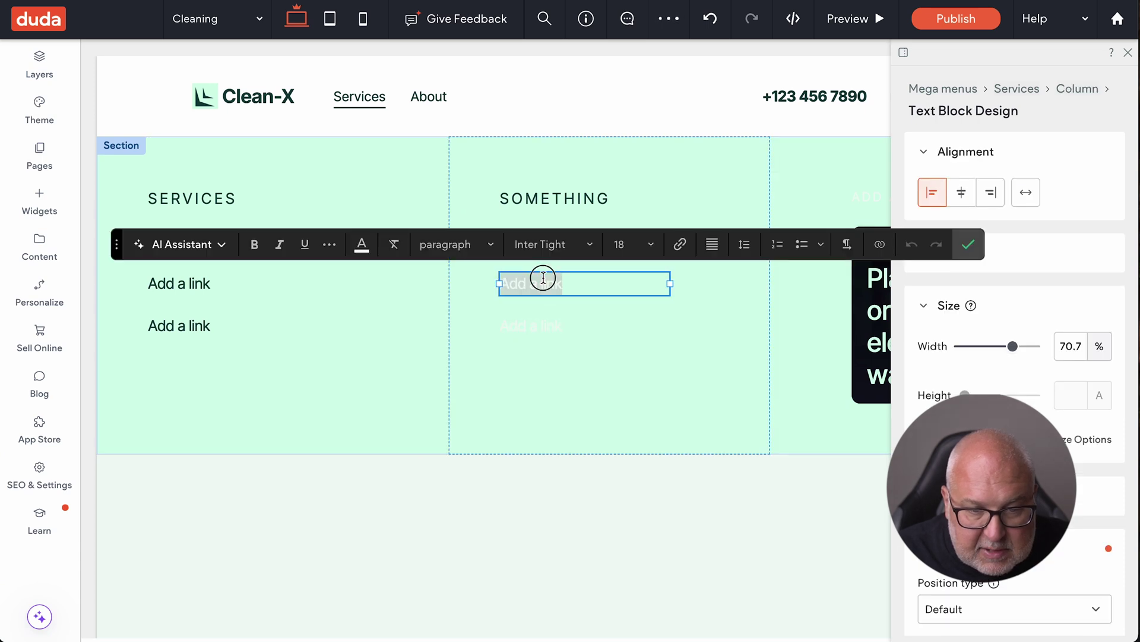
{"action": "left_click", "coordinate": [362, 244]}
{"action": "left_click", "coordinate": [388, 323]}
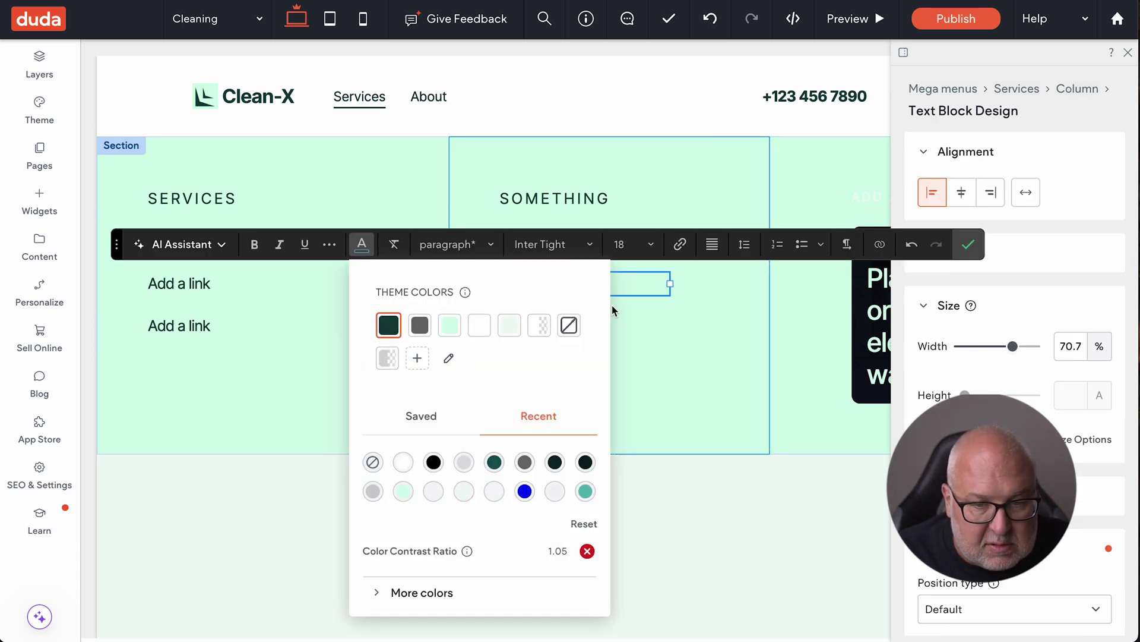
{"action": "left_click", "coordinate": [969, 244]}
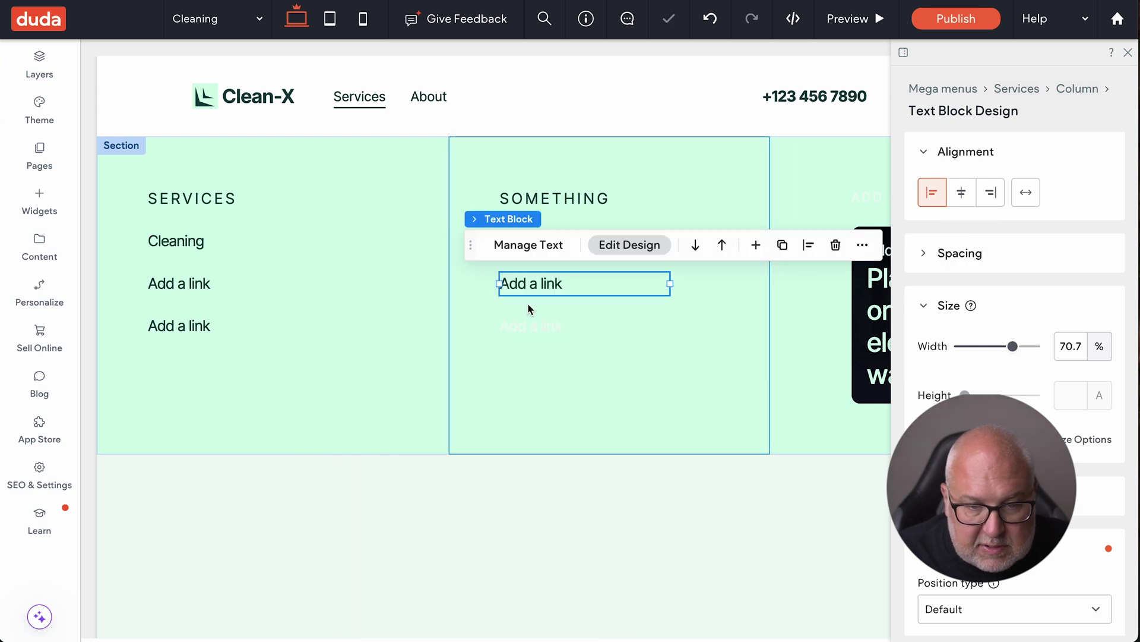
{"action": "left_click", "coordinate": [526, 325]}
{"action": "left_click", "coordinate": [526, 325]}
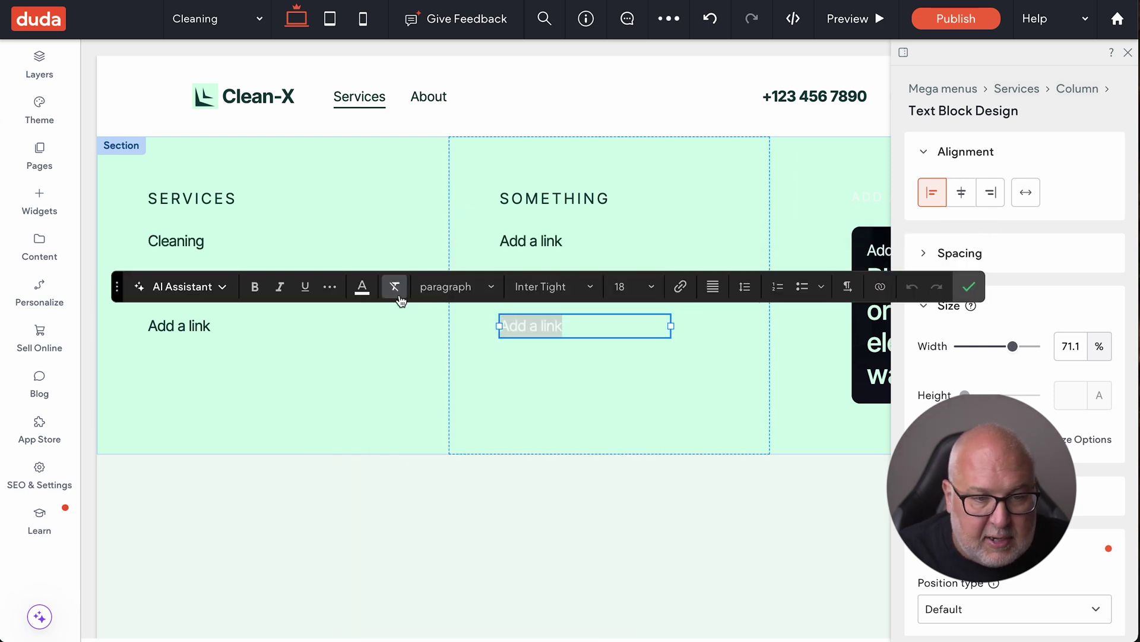
{"action": "left_click", "coordinate": [364, 290]}
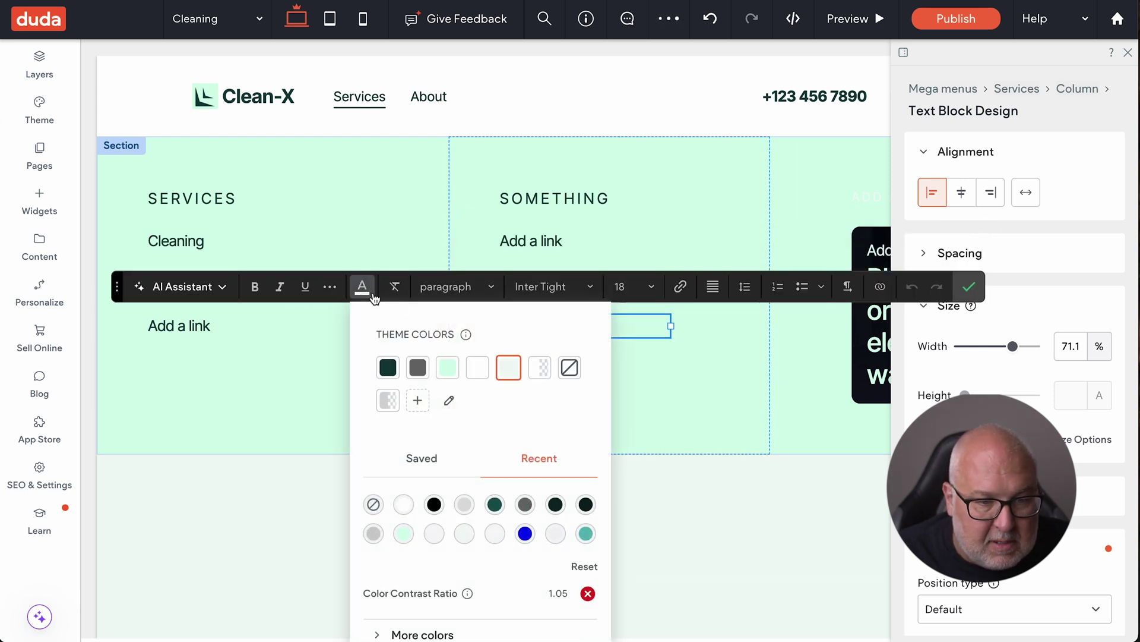
{"action": "left_click", "coordinate": [387, 365]}
{"action": "left_click", "coordinate": [698, 392]}
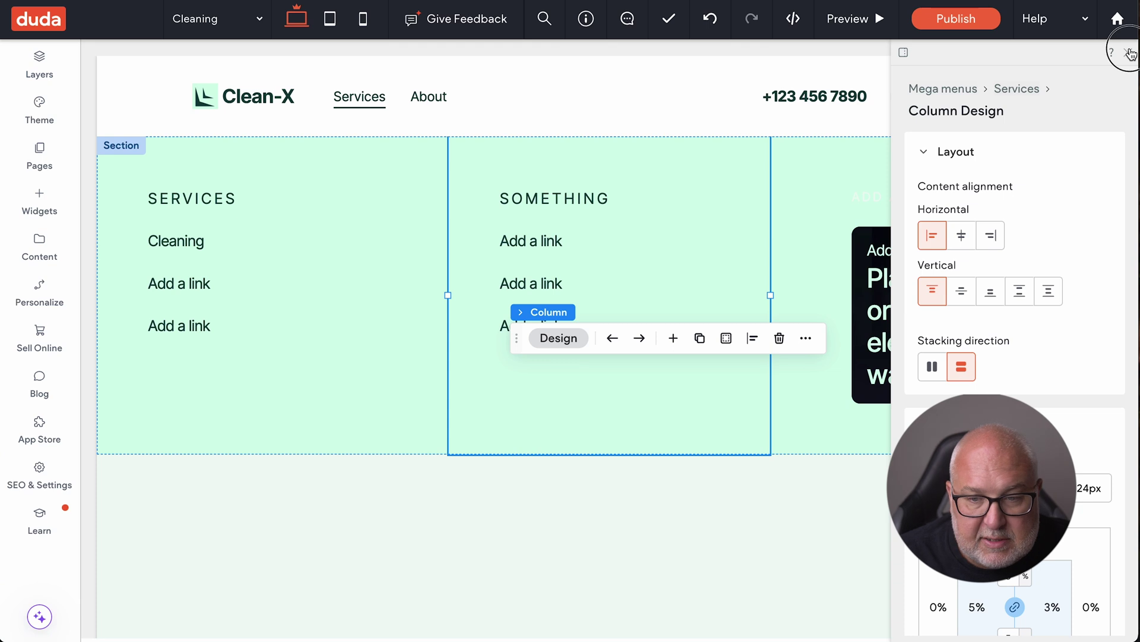
{"action": "left_click", "coordinate": [1130, 53]}
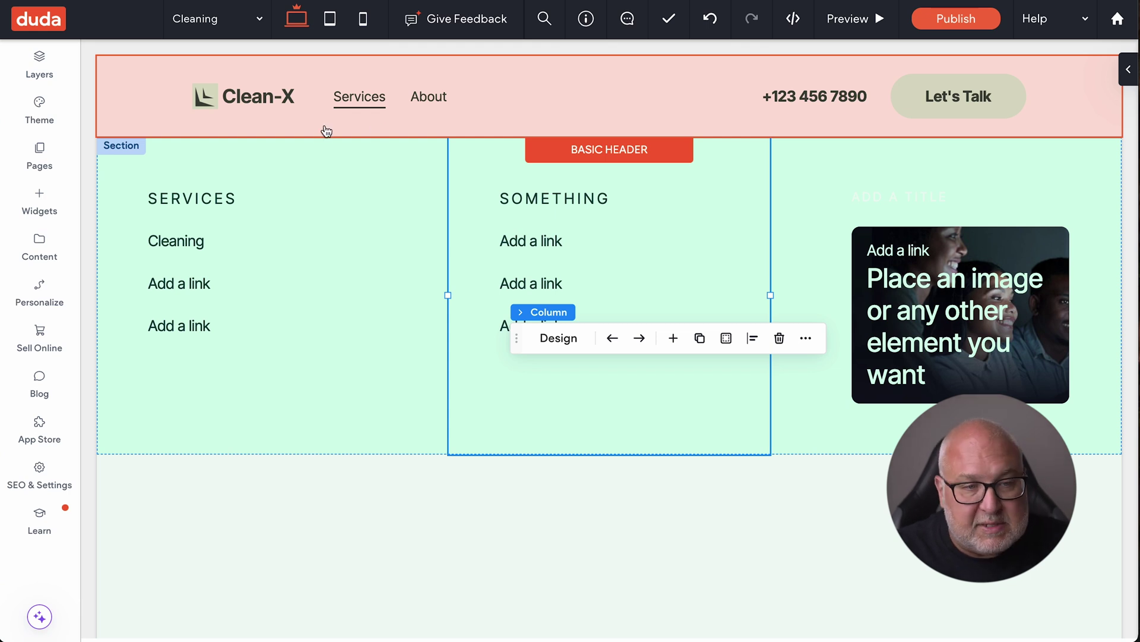
Step: Open the site's page list and nest the Contact page under About
{"action": "left_click", "coordinate": [40, 155]}
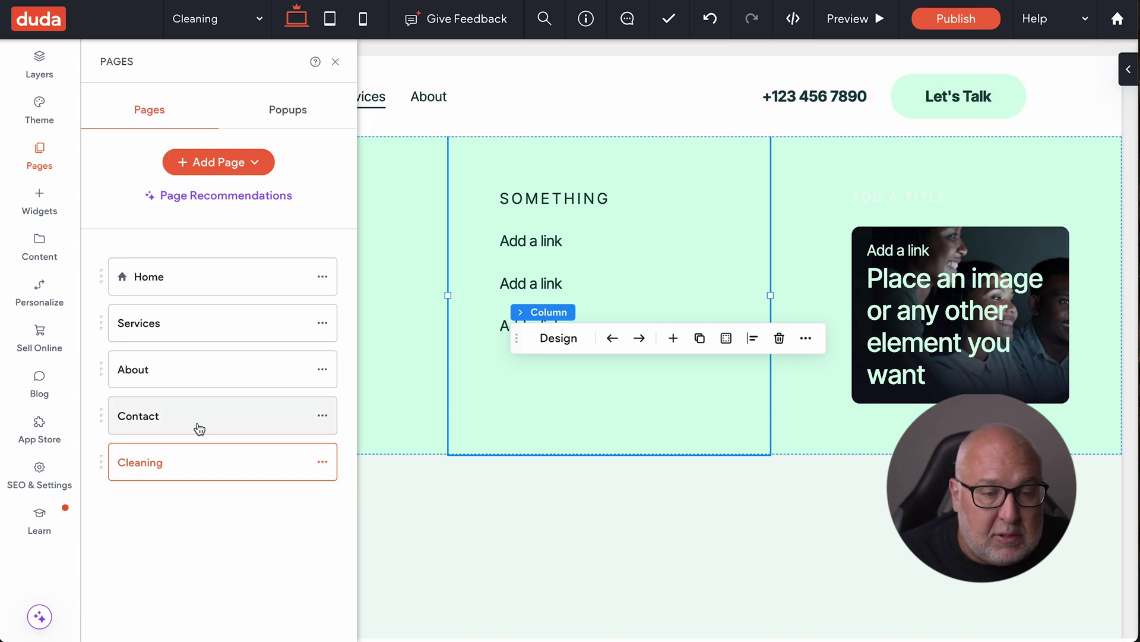
{"action": "mouse_move", "coordinate": [196, 413]}
{"action": "left_mouse_down"}
{"action": "mouse_move", "coordinate": [235, 397]}
{"action": "mouse_move", "coordinate": [215, 413]}
{"action": "left_mouse_up"}
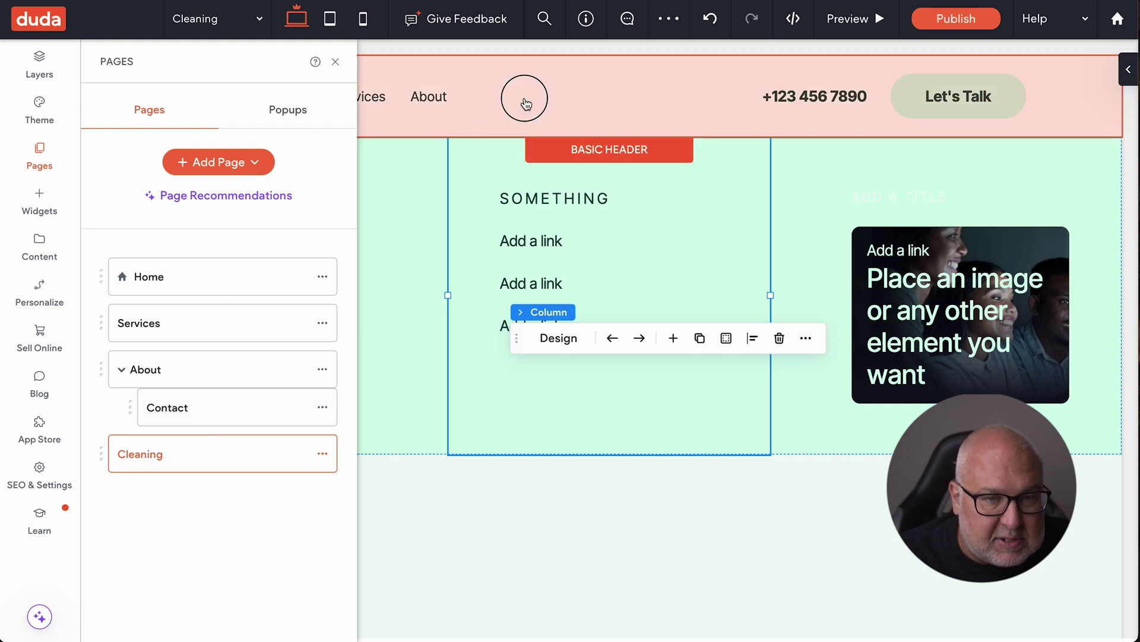
Step: Close the page list and check the About dropdown in the header
{"action": "left_click", "coordinate": [522, 97]}
{"action": "left_click", "coordinate": [434, 100]}
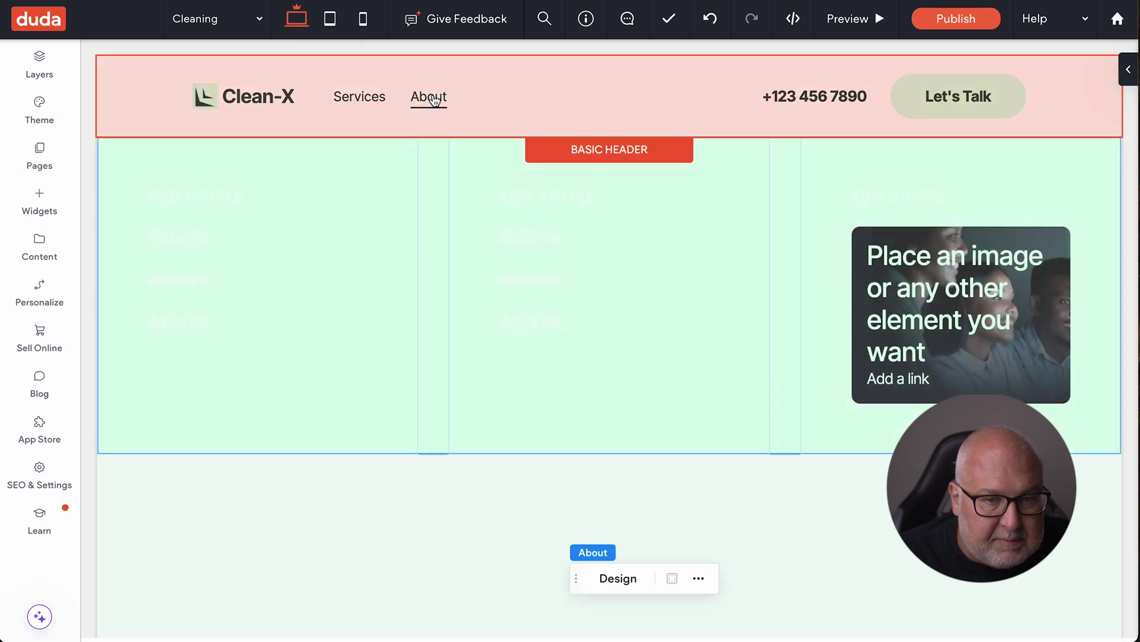
{"action": "left_click", "coordinate": [498, 96]}
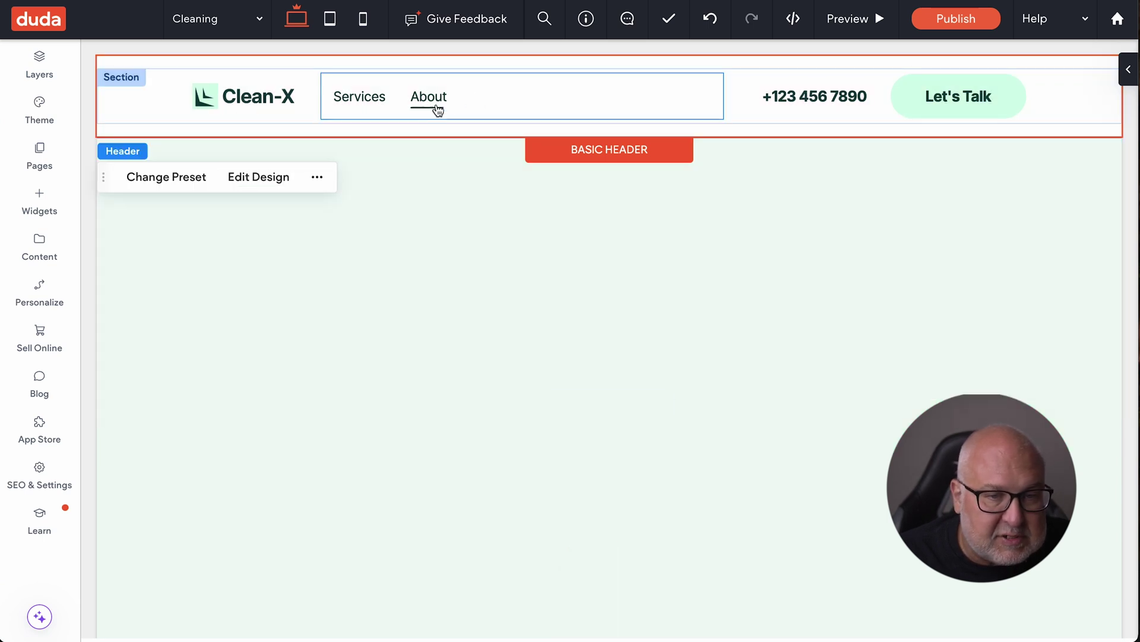
Step: Move Contact back to top level after Cleaning, then preview the site
{"action": "left_click", "coordinate": [39, 157]}
{"action": "mouse_move", "coordinate": [148, 414]}
{"action": "left_mouse_down"}
{"action": "mouse_move", "coordinate": [119, 410]}
{"action": "mouse_move", "coordinate": [171, 415]}
{"action": "left_mouse_up"}
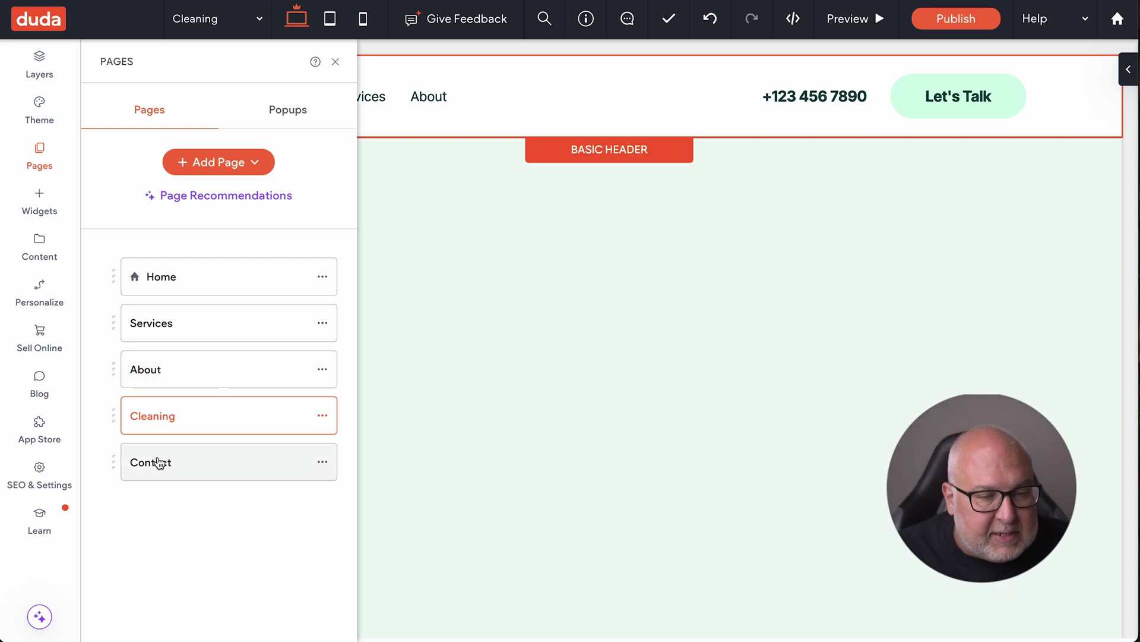
{"action": "left_click_drag", "start_coordinate": [150, 461], "coordinate": [179, 439]}
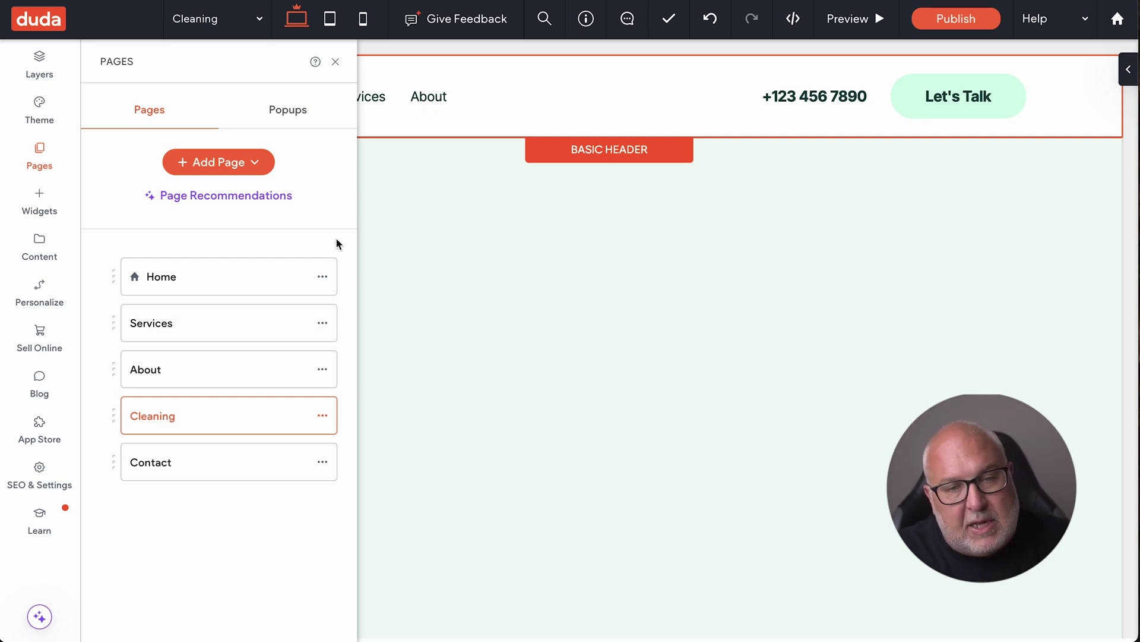
{"action": "left_click", "coordinate": [337, 65]}
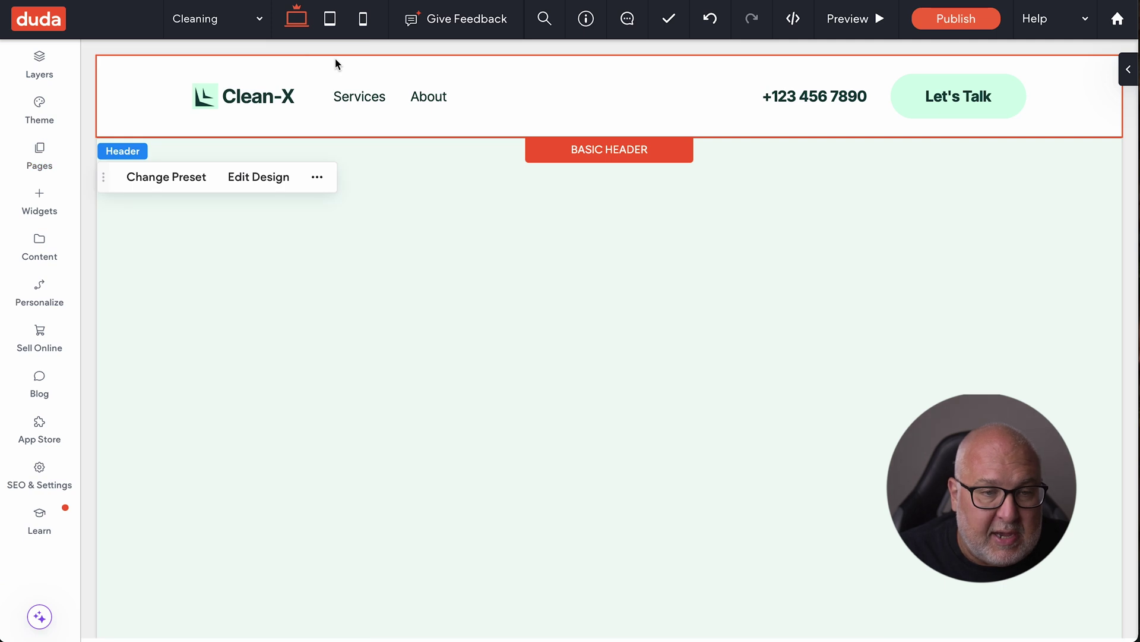
{"action": "left_click", "coordinate": [480, 104]}
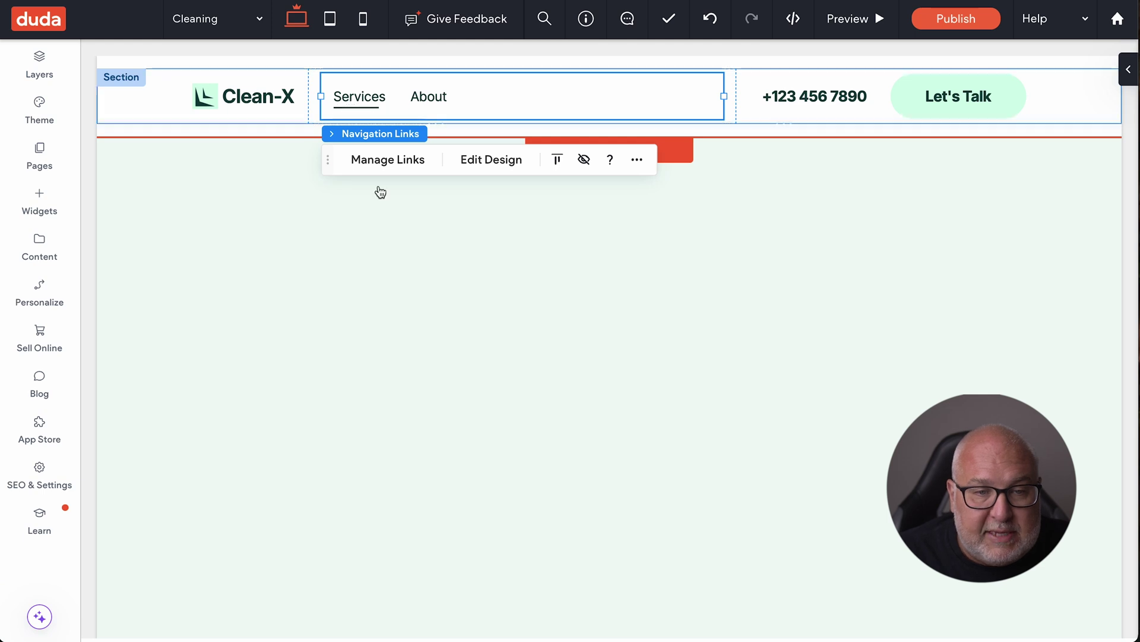
{"action": "left_click", "coordinate": [848, 23]}
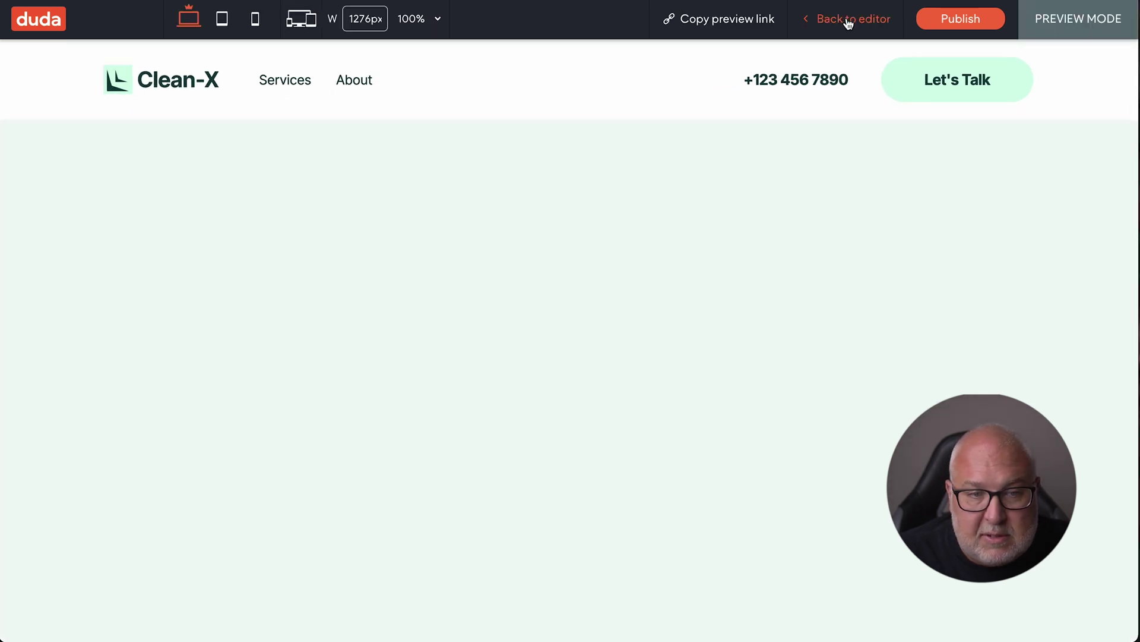
Step: Confirm the mobile menu lists Home, Services, About, Cleaning and Contact, then return to the editor
{"action": "mouse_move", "coordinate": [271, 82]}
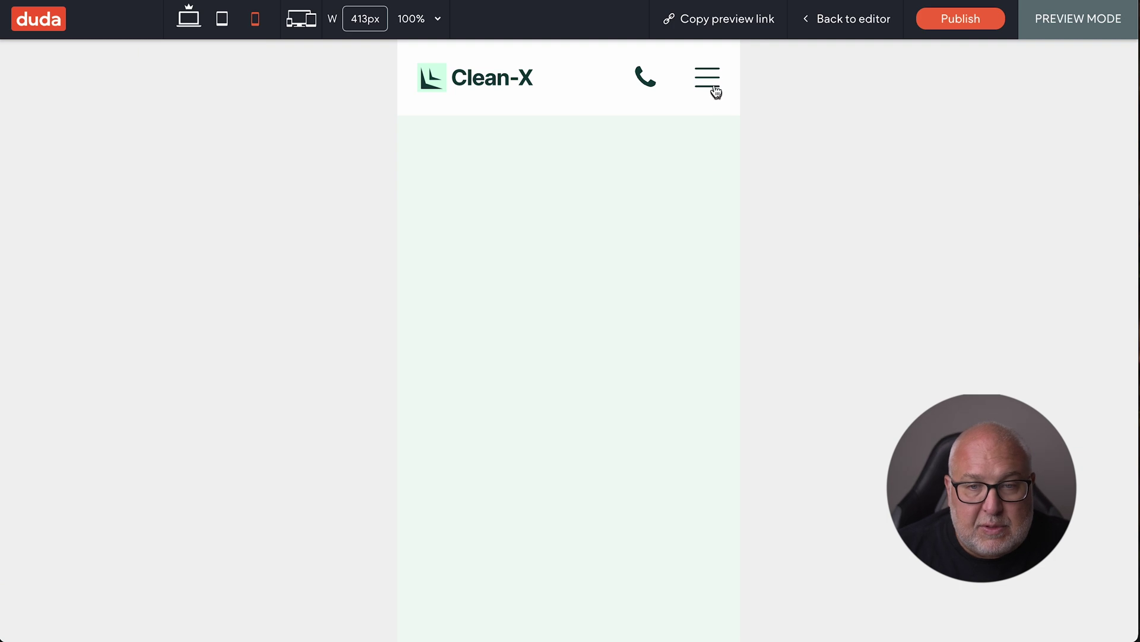
{"action": "left_click", "coordinate": [715, 91]}
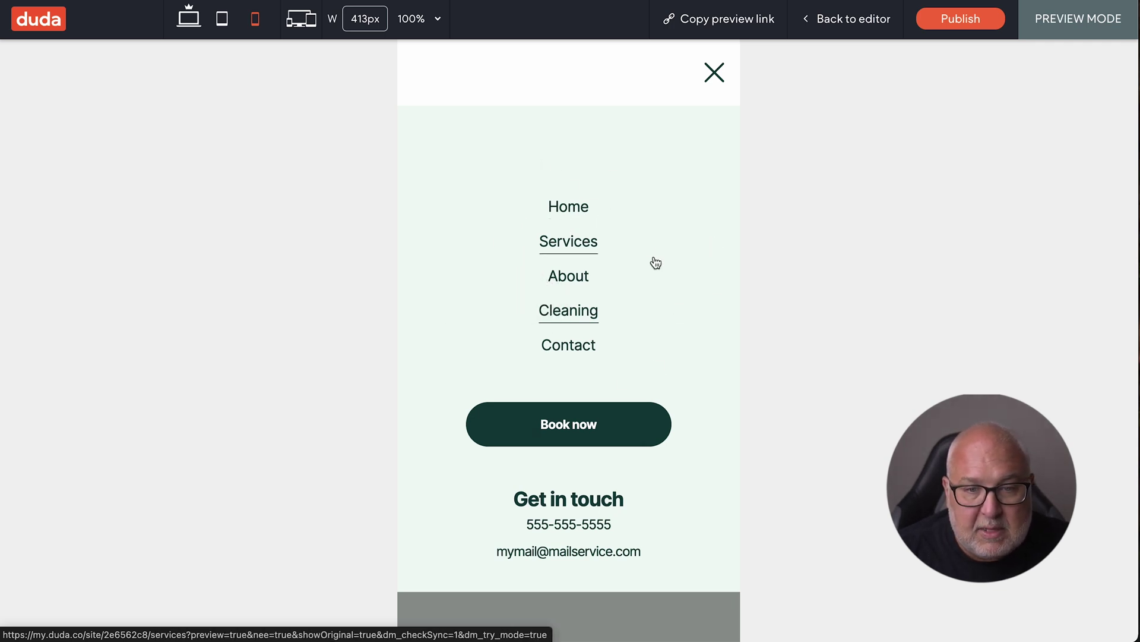
{"action": "left_click", "coordinate": [819, 21]}
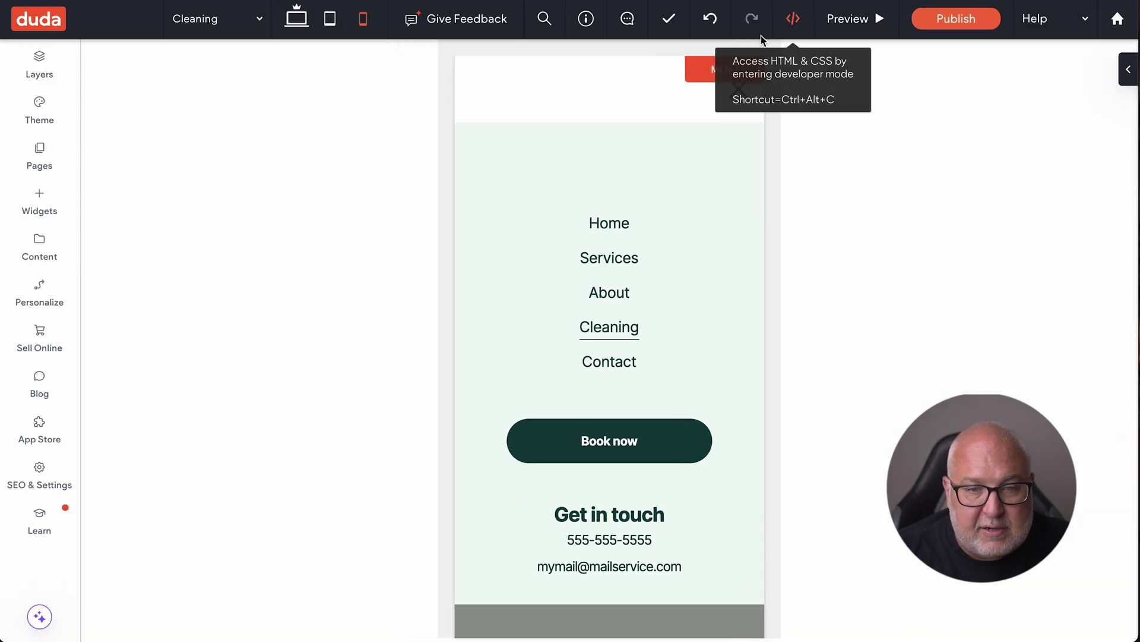
Step: Nest the Cleaning page under About and check the header's About dropdown
{"action": "left_click", "coordinate": [47, 150]}
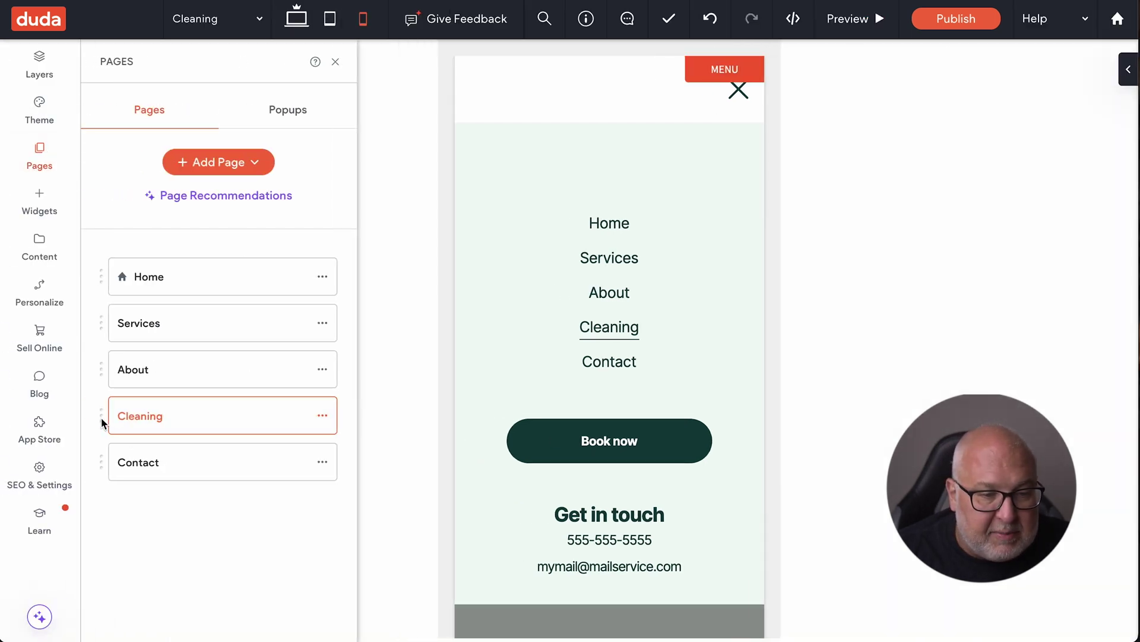
{"action": "left_click_drag", "start_coordinate": [101, 419], "coordinate": [147, 409]}
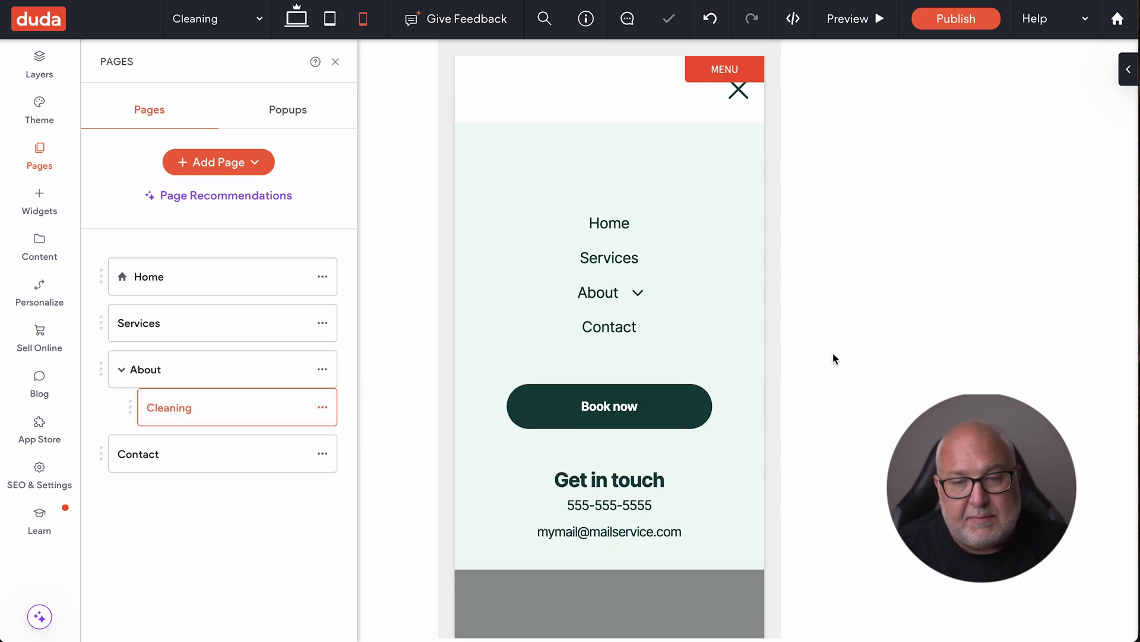
{"action": "left_click", "coordinate": [639, 295]}
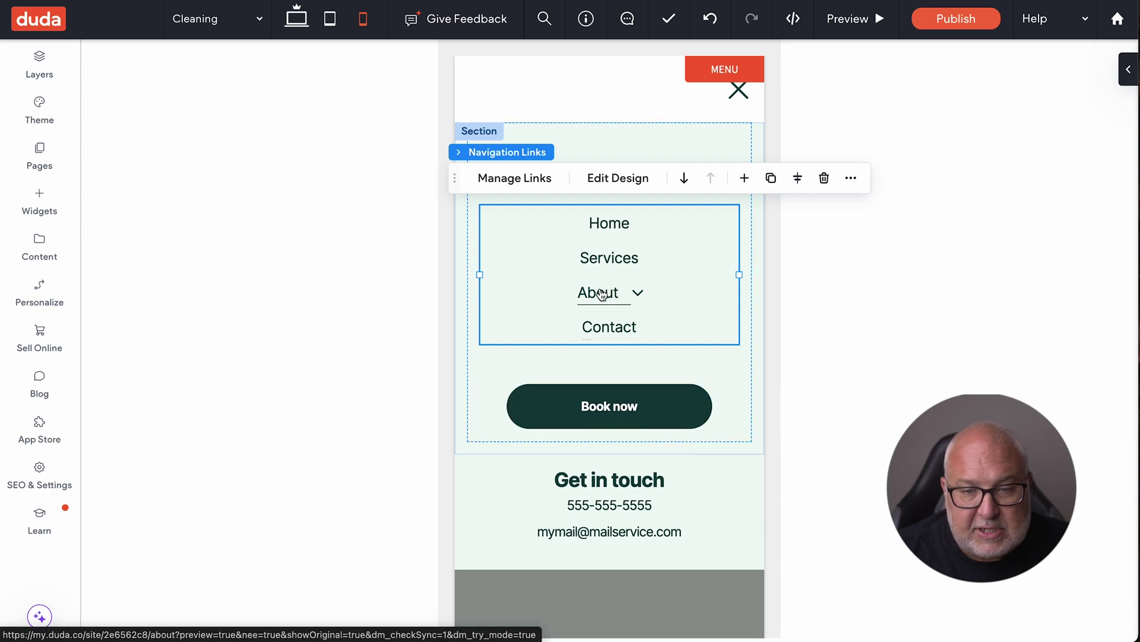
Step: Move Cleaning out from under About to the end after Contact, and return to desktop view
{"action": "left_click", "coordinate": [41, 155]}
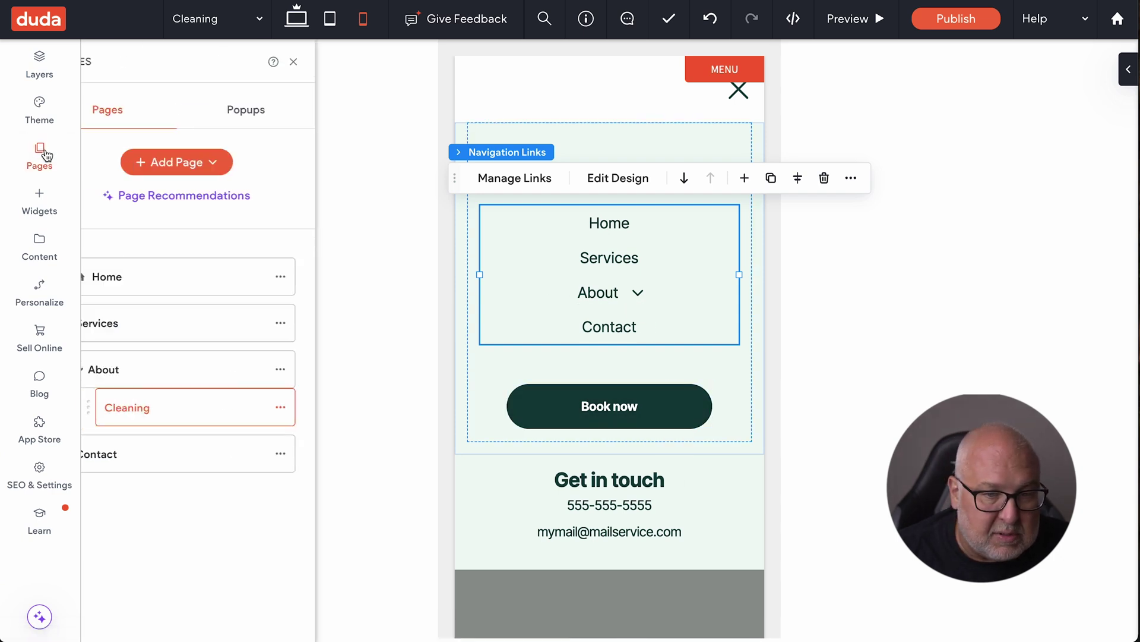
{"action": "left_click", "coordinate": [180, 415]}
{"action": "left_click_drag", "start_coordinate": [181, 418], "coordinate": [152, 470]}
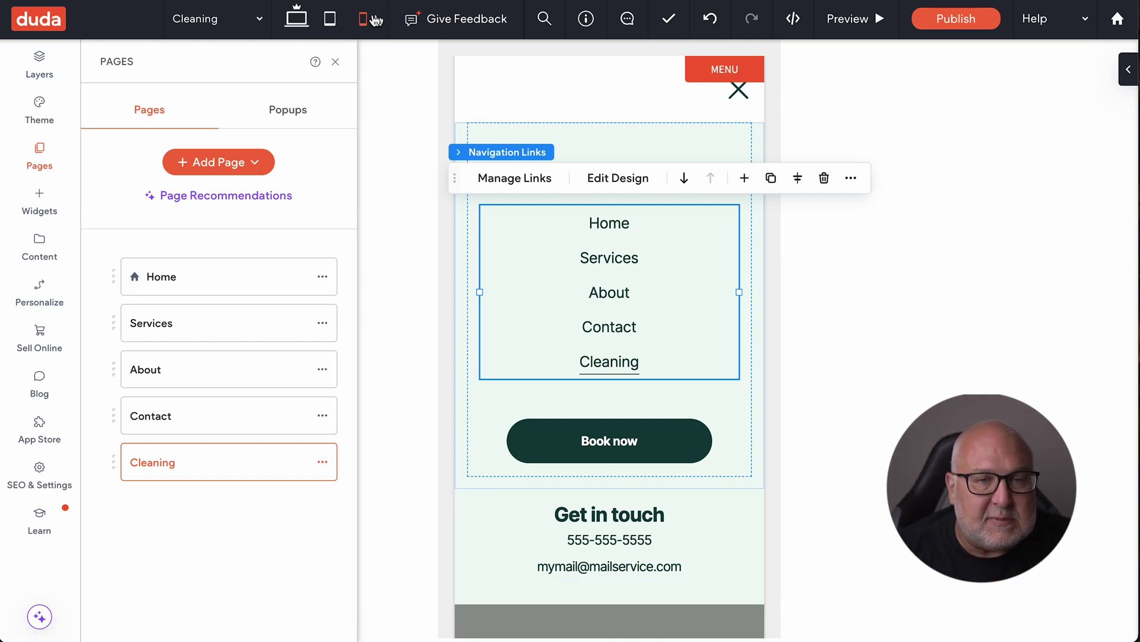
{"action": "left_click", "coordinate": [297, 19]}
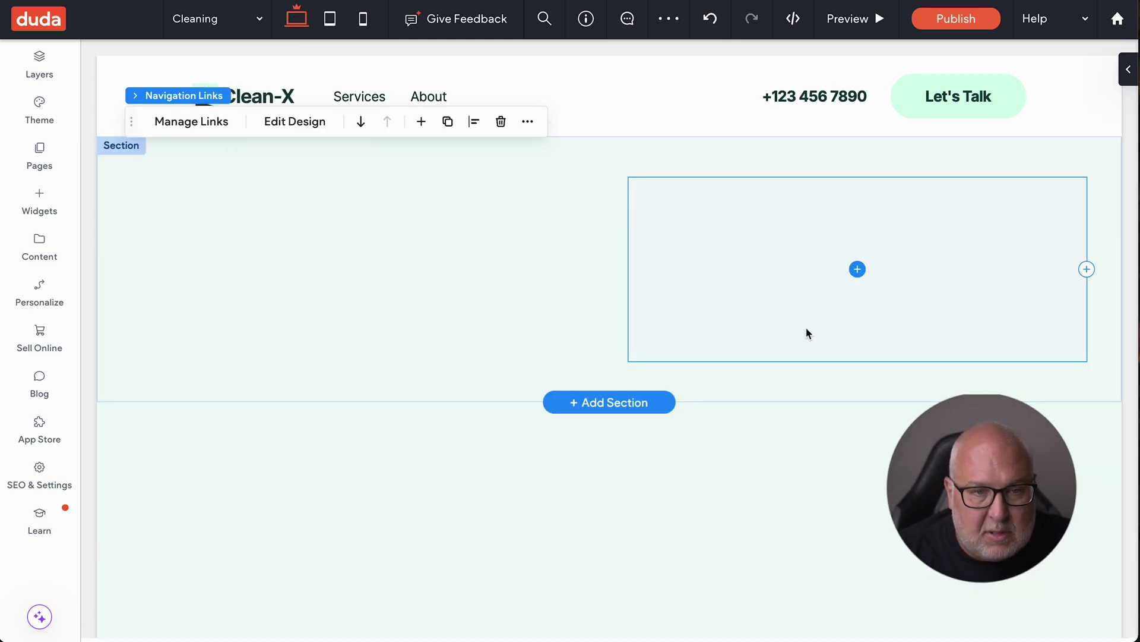
{"action": "left_click", "coordinate": [39, 156]}
Step: Open the Home page and show it in the mobile layout
{"action": "left_click", "coordinate": [147, 289]}
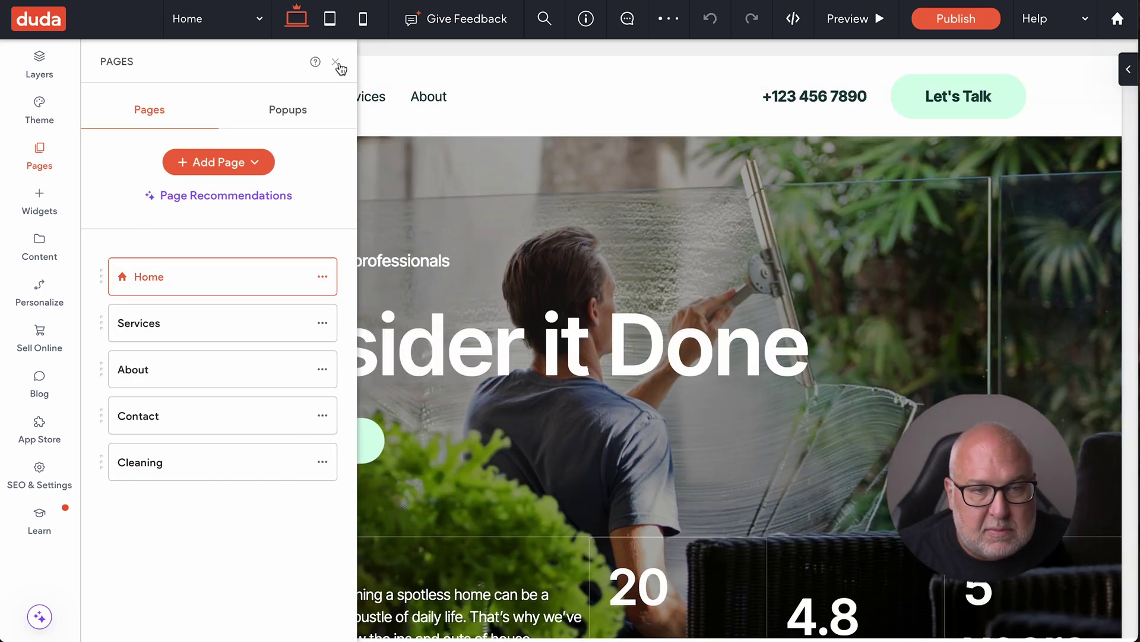
{"action": "left_click", "coordinate": [336, 61]}
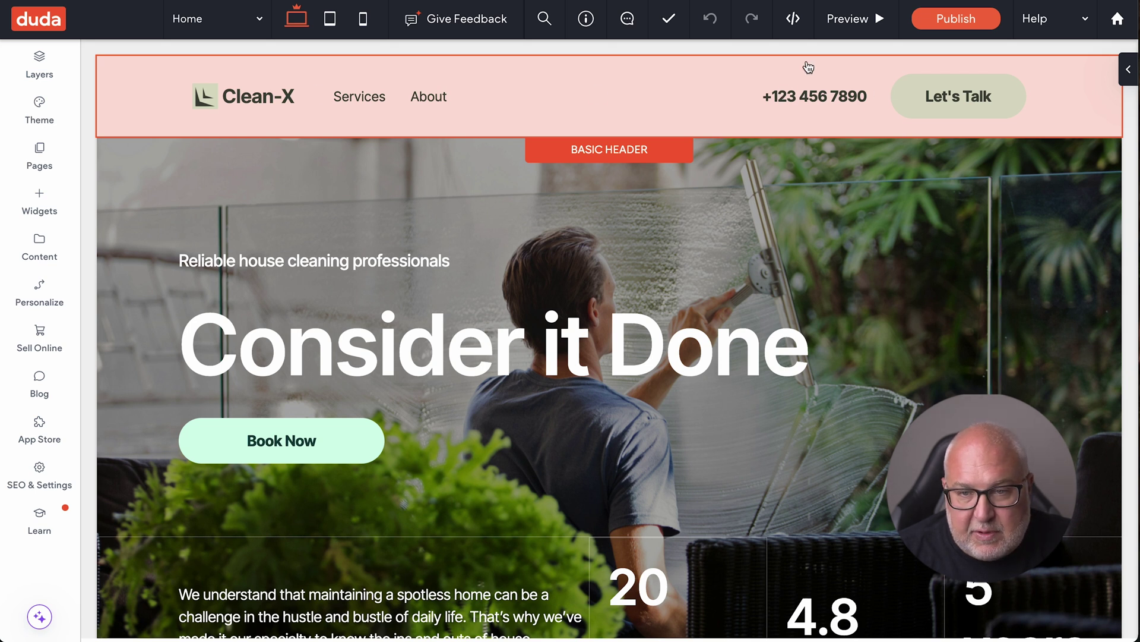
{"action": "left_click", "coordinate": [363, 18]}
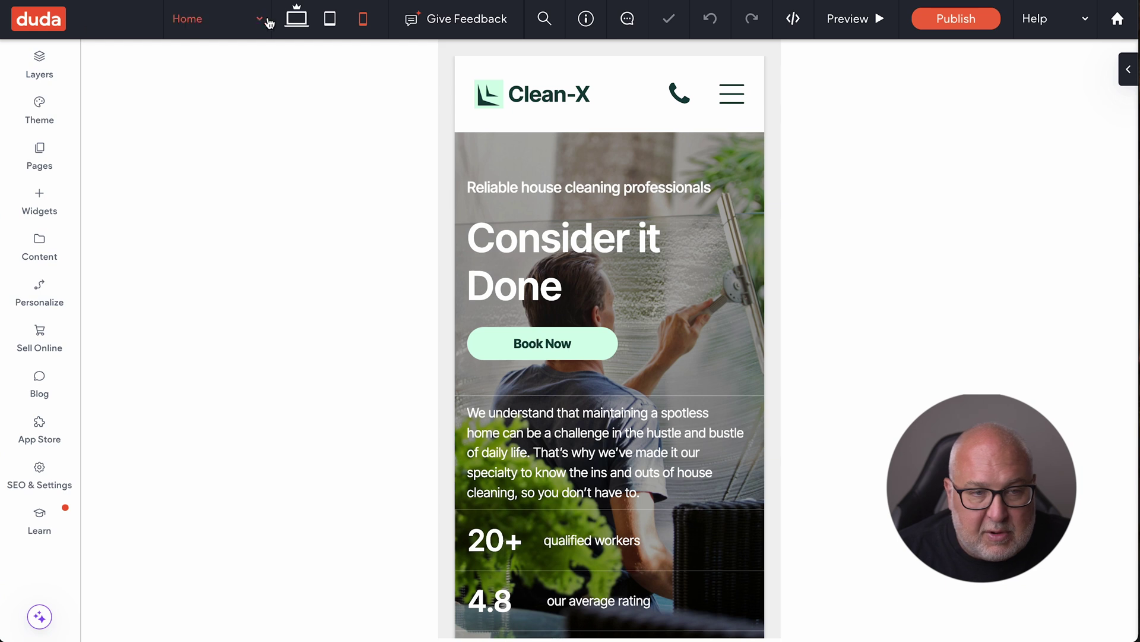
{"action": "left_click", "coordinate": [293, 21]}
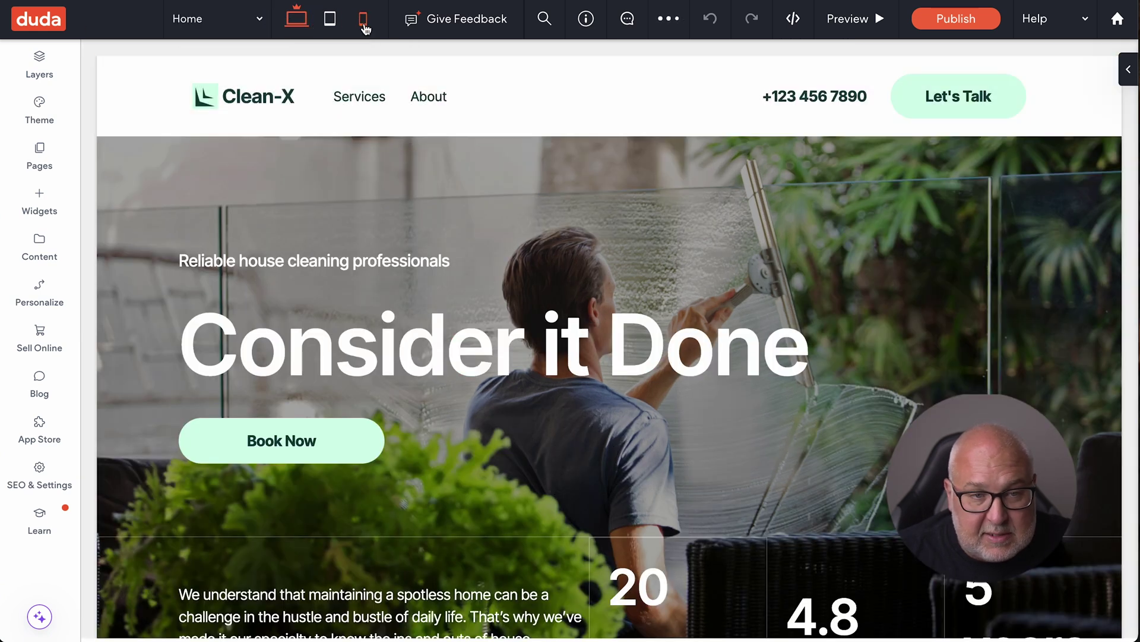
{"action": "left_click", "coordinate": [364, 27]}
Step: Select the hamburger icon and expand the mobile menu with its Menu Design settings
{"action": "left_click", "coordinate": [730, 93]}
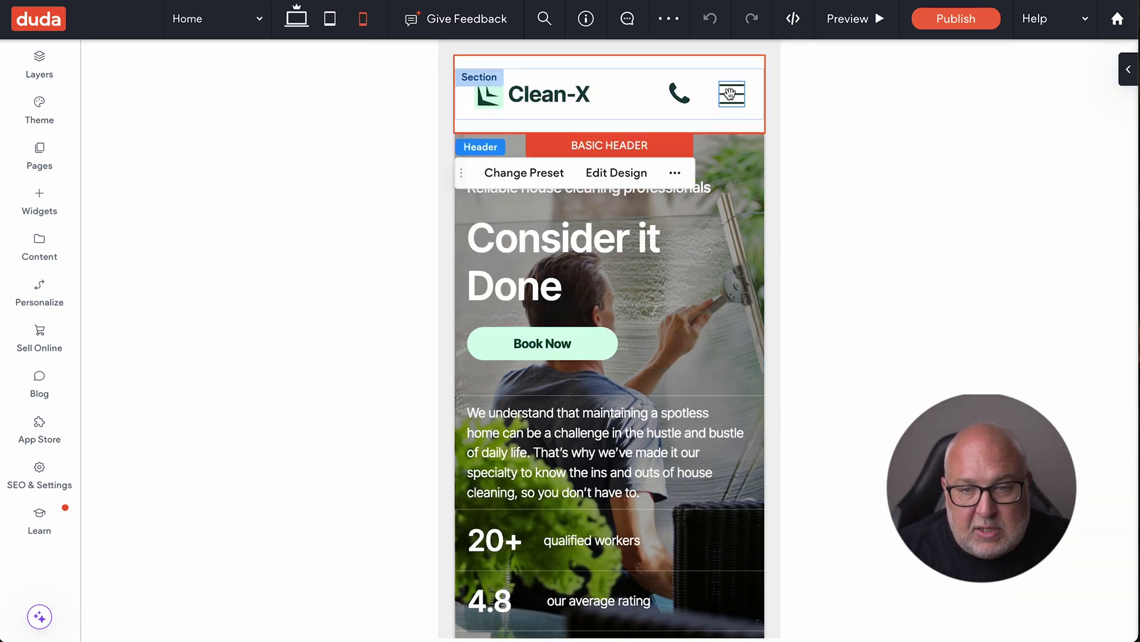
{"action": "left_click", "coordinate": [732, 94]}
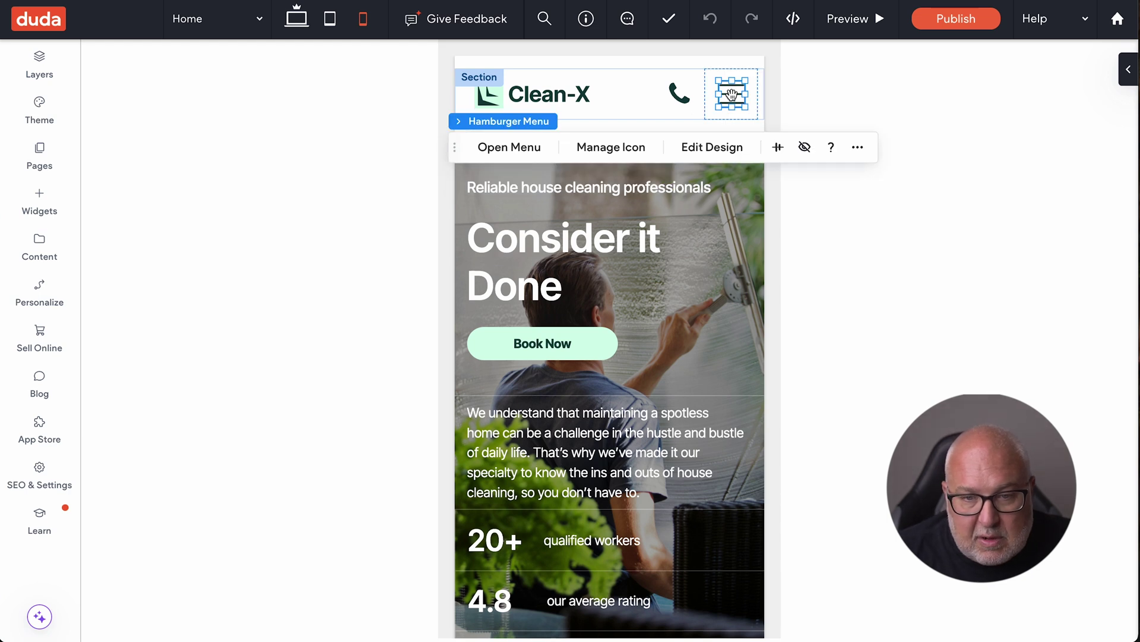
{"action": "left_click", "coordinate": [702, 148]}
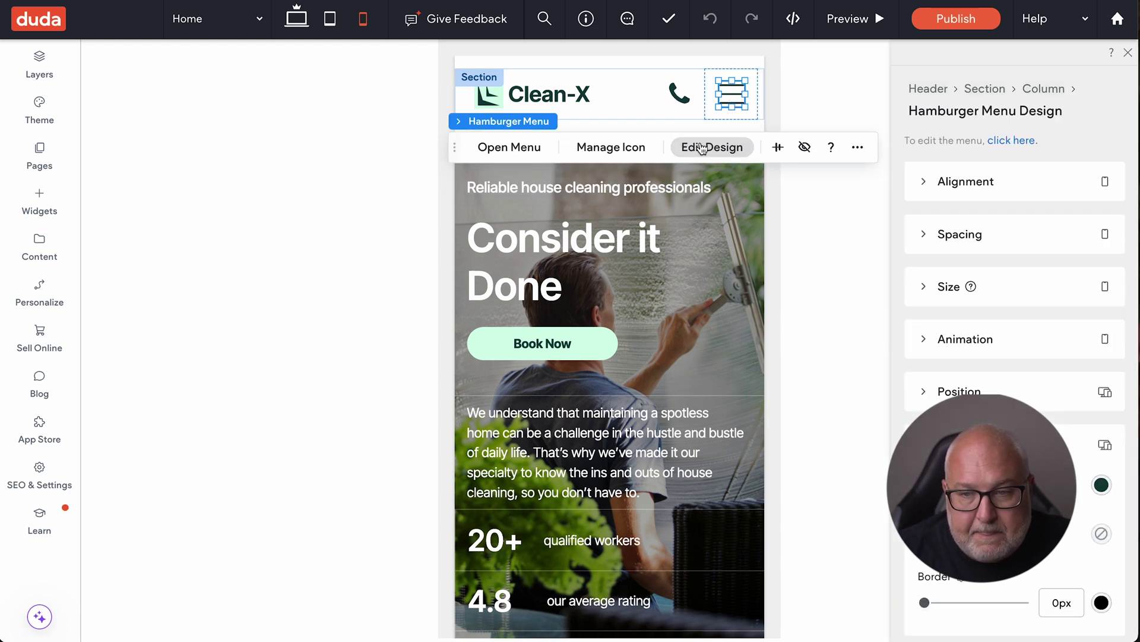
{"action": "left_click", "coordinate": [528, 147]}
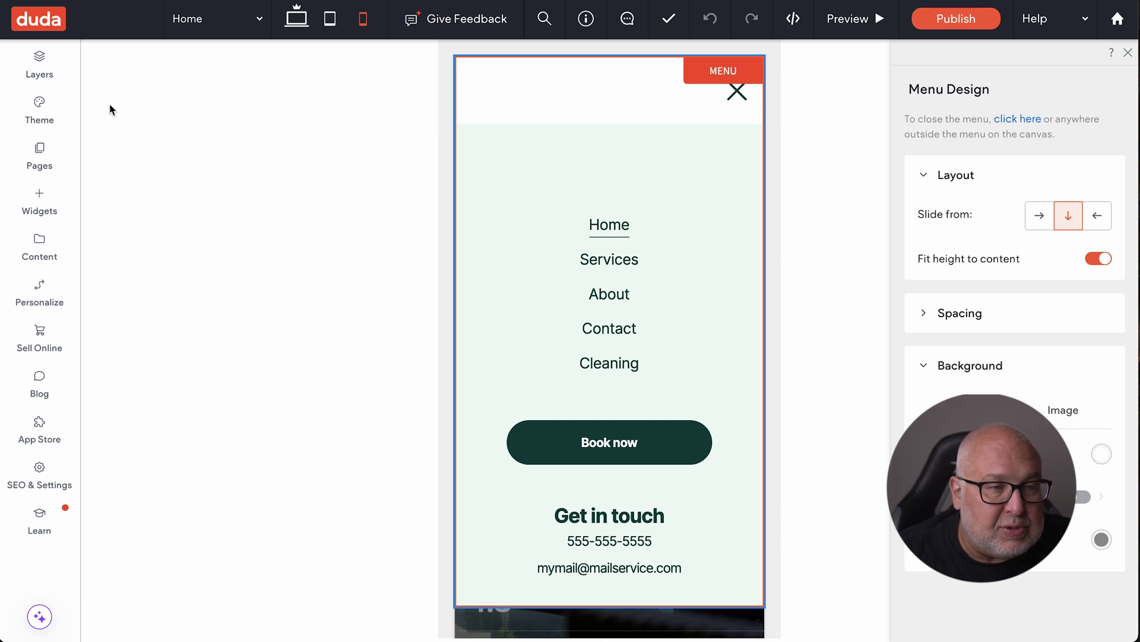
Step: Return the Duda editor from the mobile layout to desktop view
{"action": "left_click", "coordinate": [299, 19]}
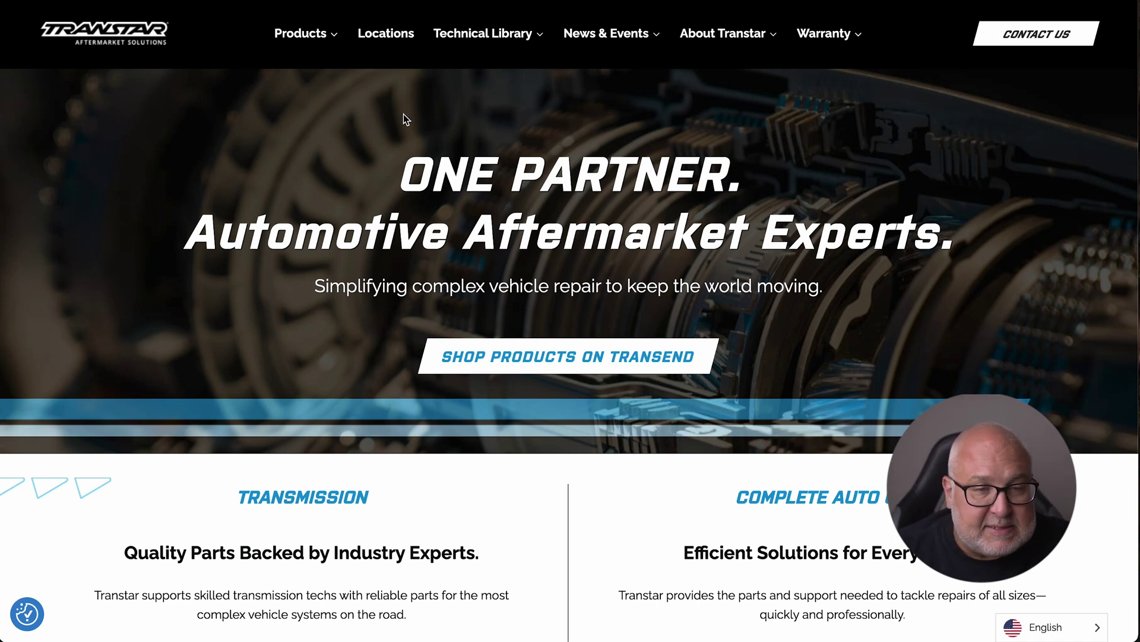
Step: Drop open Transtar's Products mega menu to view its Transmission and Complete Auto Care categories
{"action": "mouse_move", "coordinate": [309, 37]}
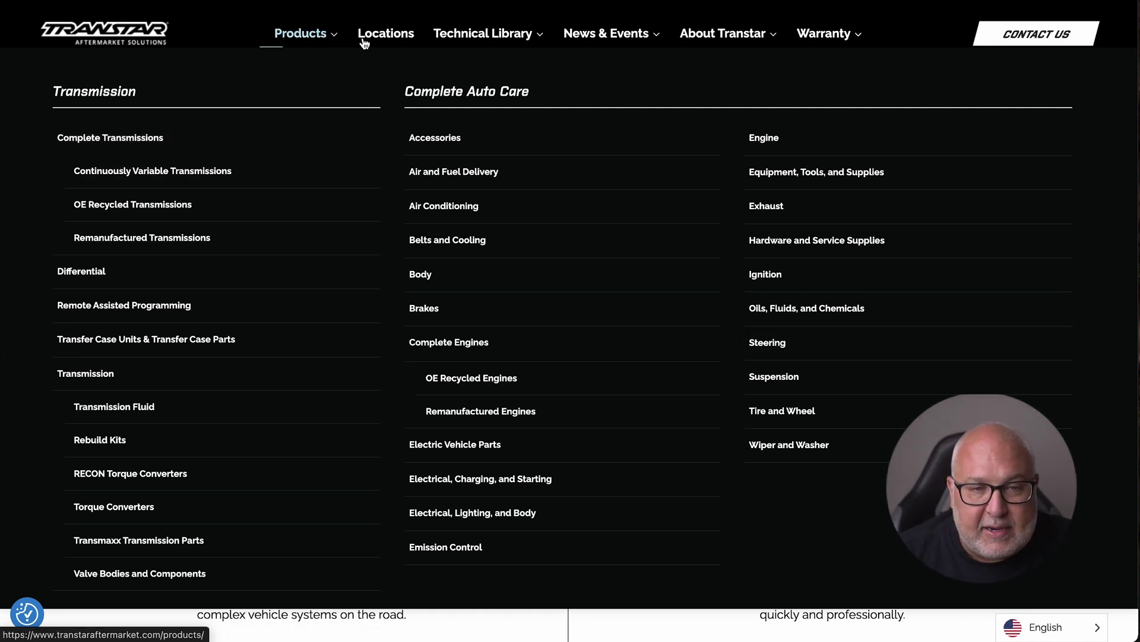
Step: Look over Transtar's News & Events and Products menus as mega menu references
{"action": "mouse_move", "coordinate": [593, 33]}
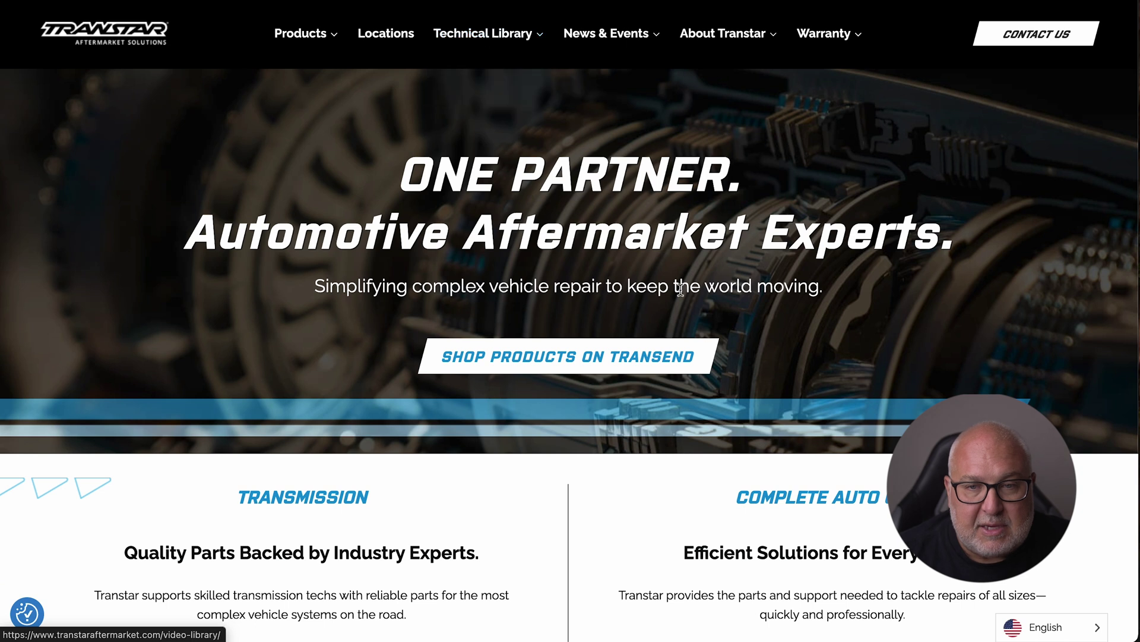
{"action": "mouse_move", "coordinate": [283, 33]}
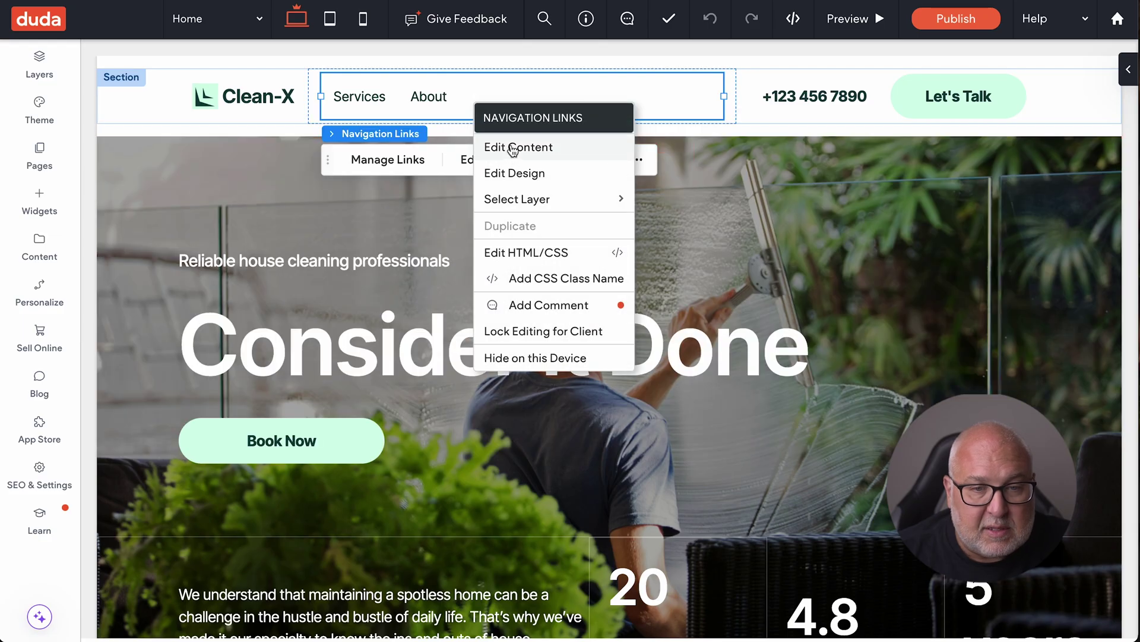
Step: Open the navigation links' content settings and edit the Services item's mega menu
{"action": "left_click", "coordinate": [513, 149]}
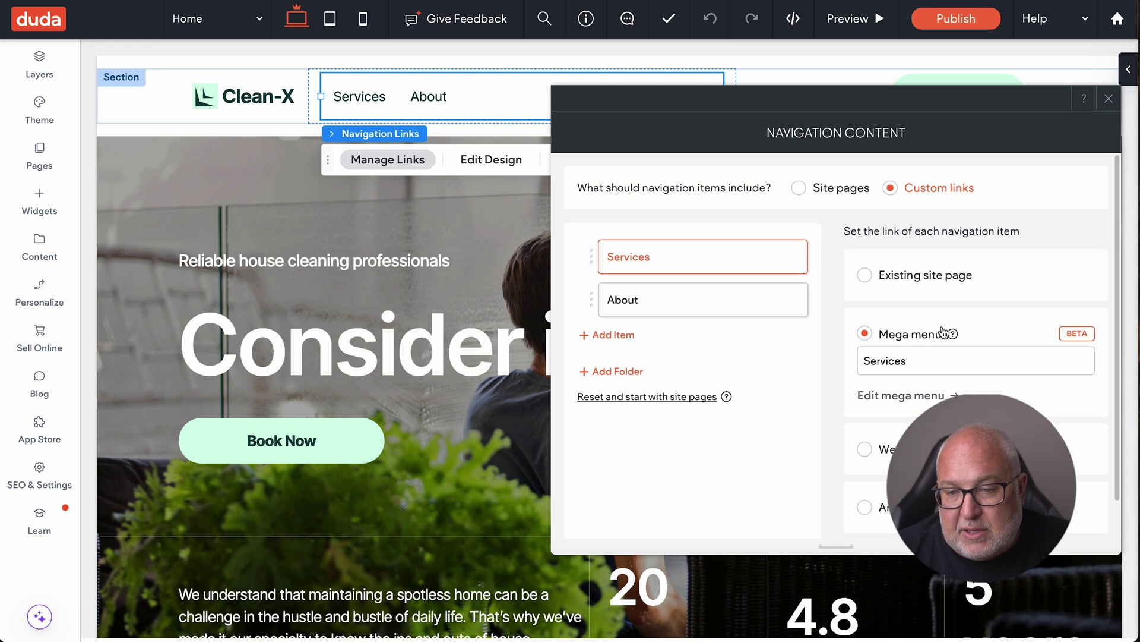
{"action": "left_click", "coordinate": [902, 395]}
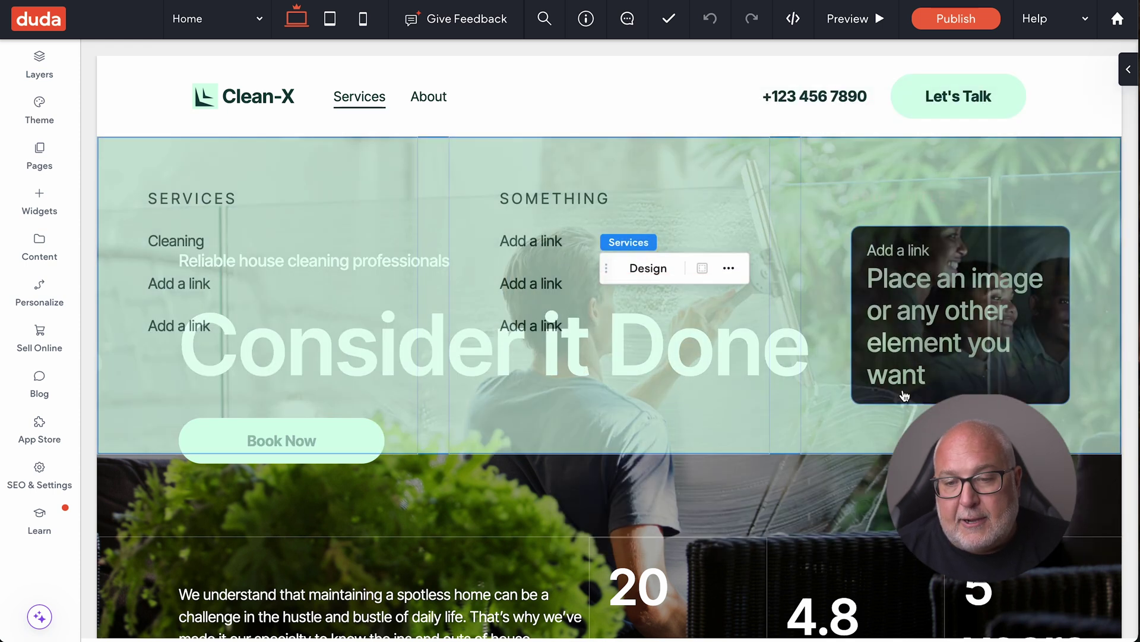